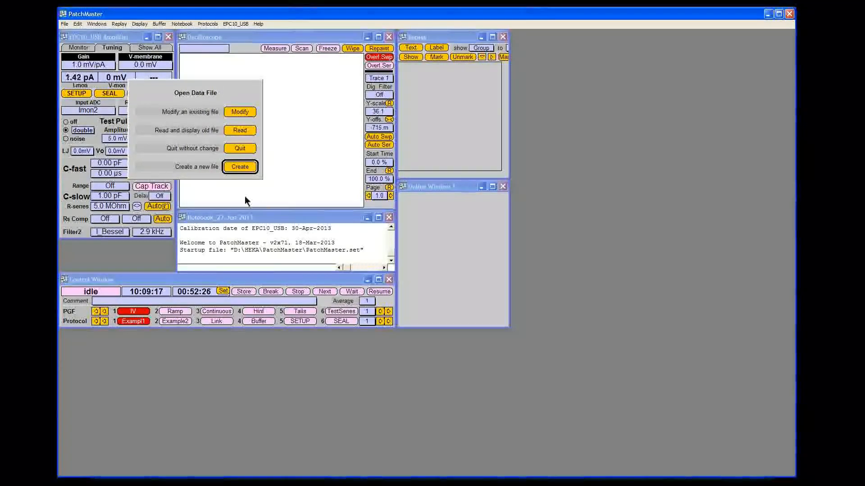
# Create a new data file named test in the PatchMaster folder.
pyautogui.click(246, 170)
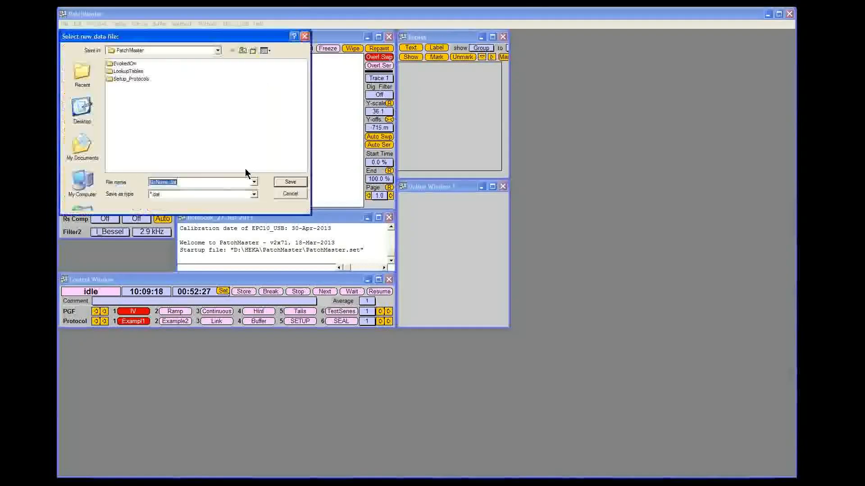
pyautogui.click(205, 182)
pyautogui.press('BackSpace')
pyautogui.press('BackSpace')
pyautogui.press('BackSpace')
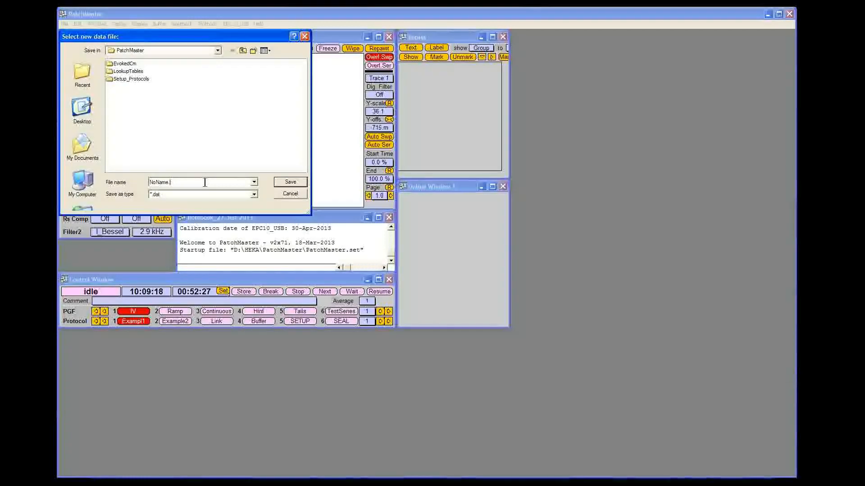
pyautogui.press('BackSpace')
pyautogui.press('BackSpace')
pyautogui.press('BackSpace')
pyautogui.write('test')
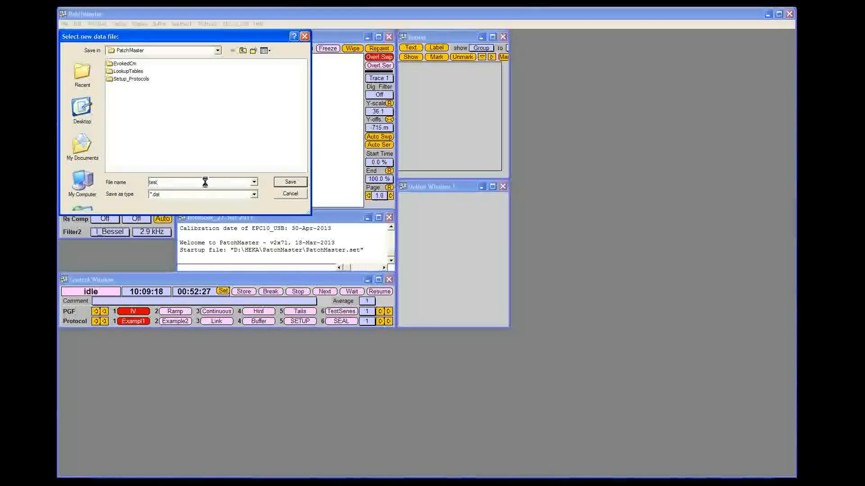
pyautogui.press('Return')
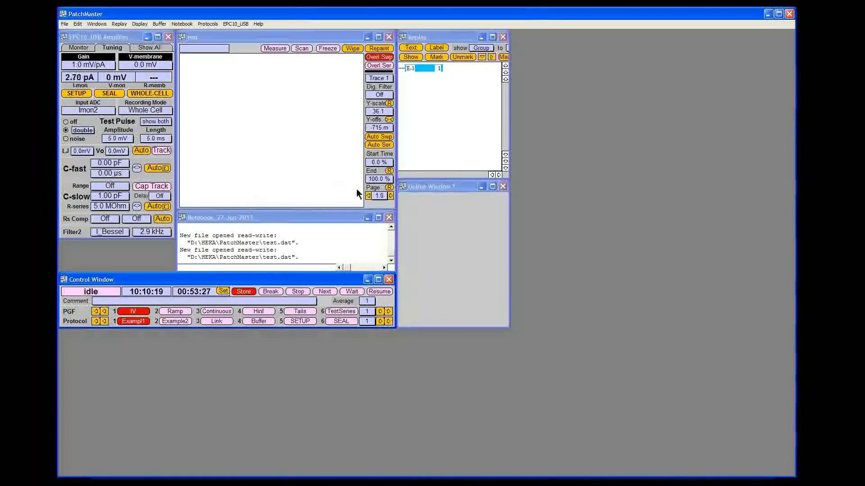
# Move Online Window 1 beside the Replay window and resize it into a wide, shallow window.
pyautogui.click(435, 187)
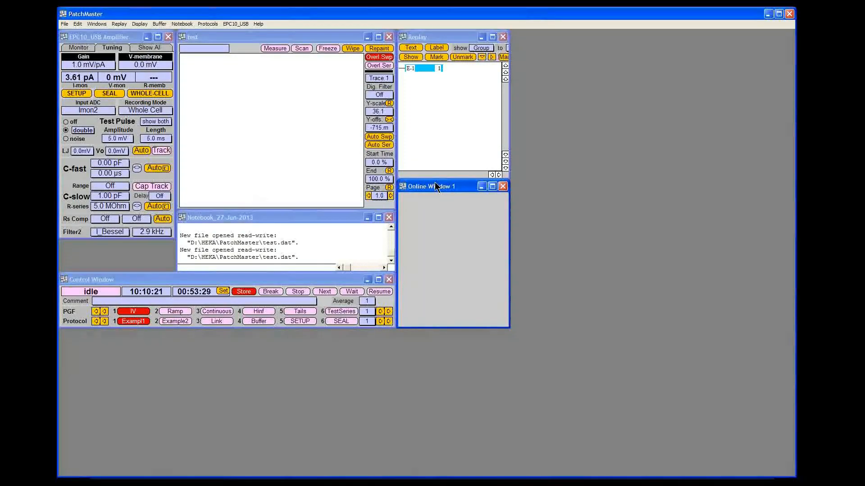
pyautogui.moveTo(435, 186); pyautogui.dragTo(553, 38)
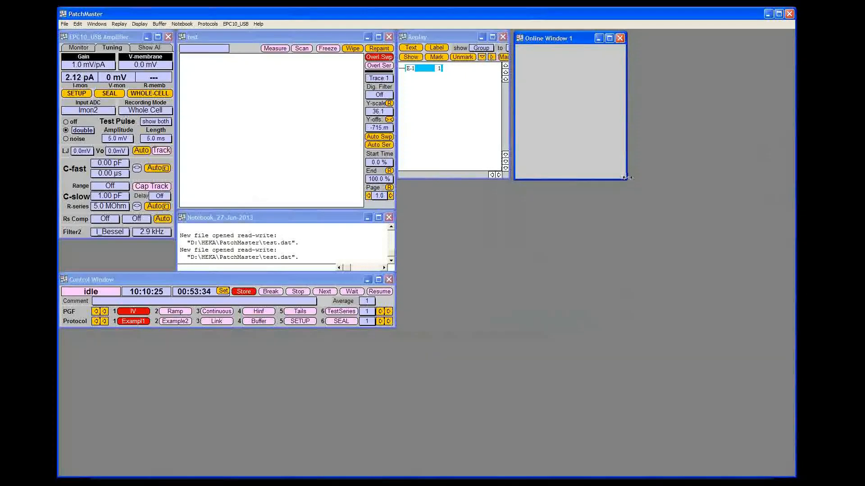
pyautogui.moveTo(627, 178); pyautogui.dragTo(779, 128)
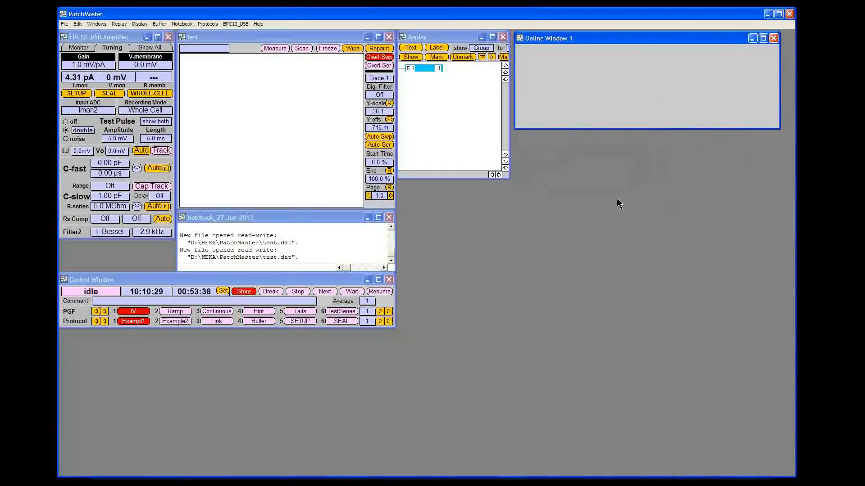
# Open Online Window 2, narrow it to about the width of Online Window 1 and place it directly below that window.
pyautogui.click(118, 25)
pyautogui.moveTo(98, 25)
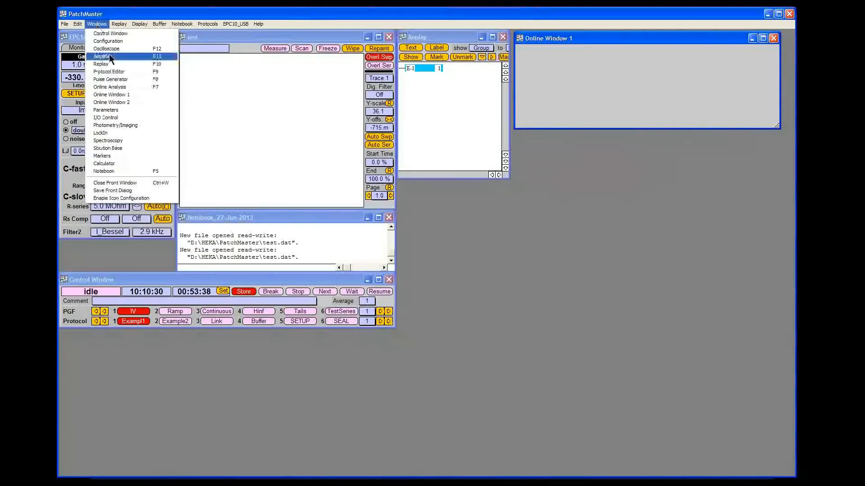
pyautogui.click(119, 102)
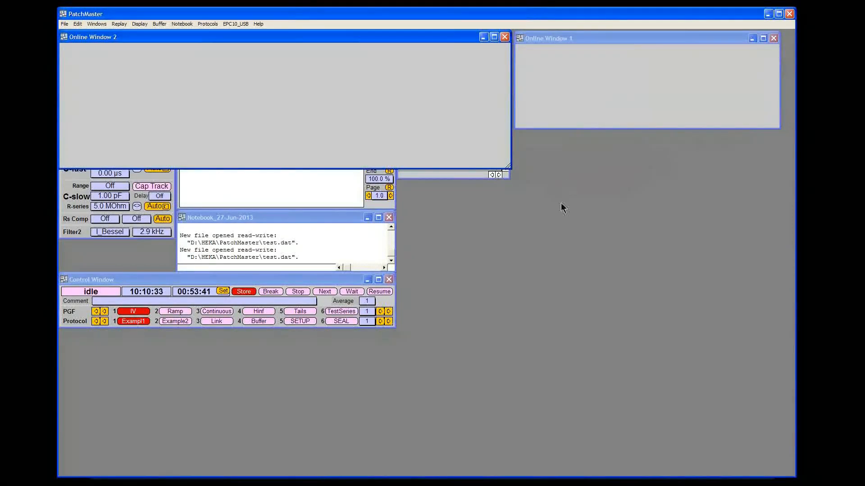
pyautogui.moveTo(511, 168); pyautogui.dragTo(332, 168)
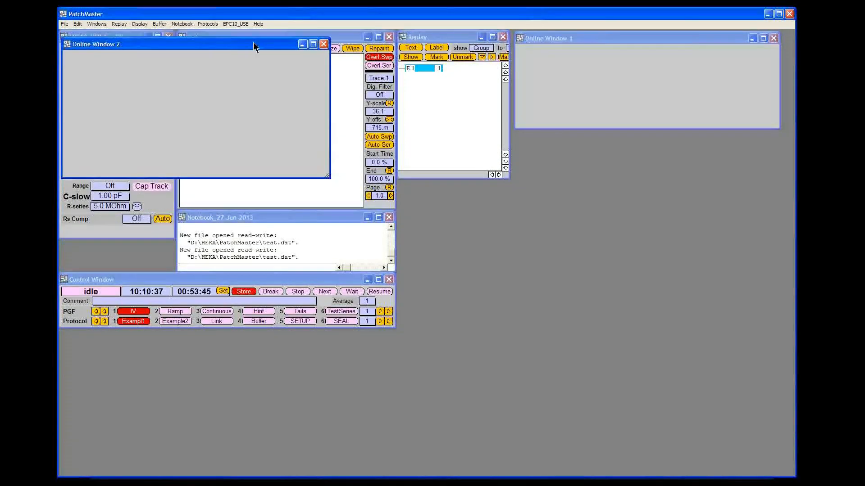
pyautogui.moveTo(253, 39); pyautogui.dragTo(706, 140)
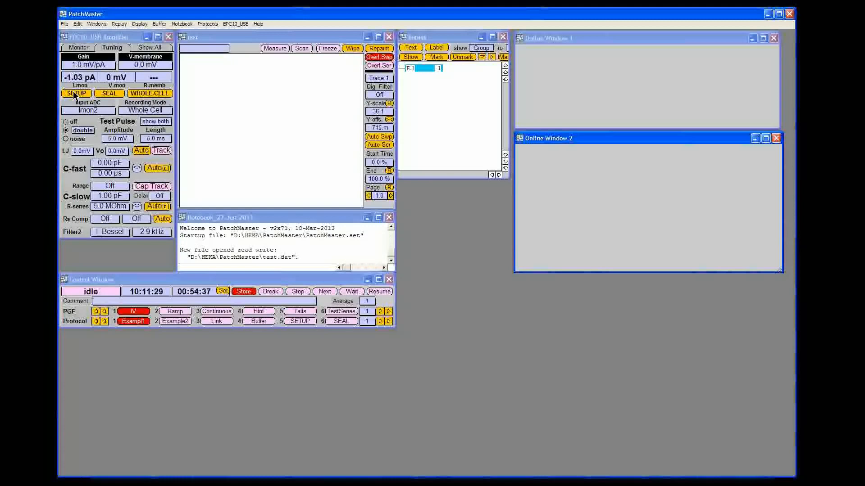
# Run the amplifier's SETUP routine and the SEAL routine.
pyautogui.click(73, 91)
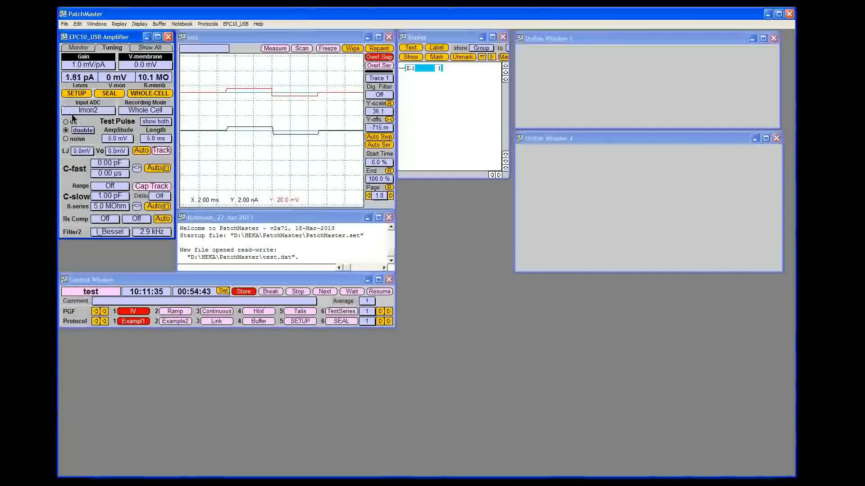
pyautogui.click(81, 94)
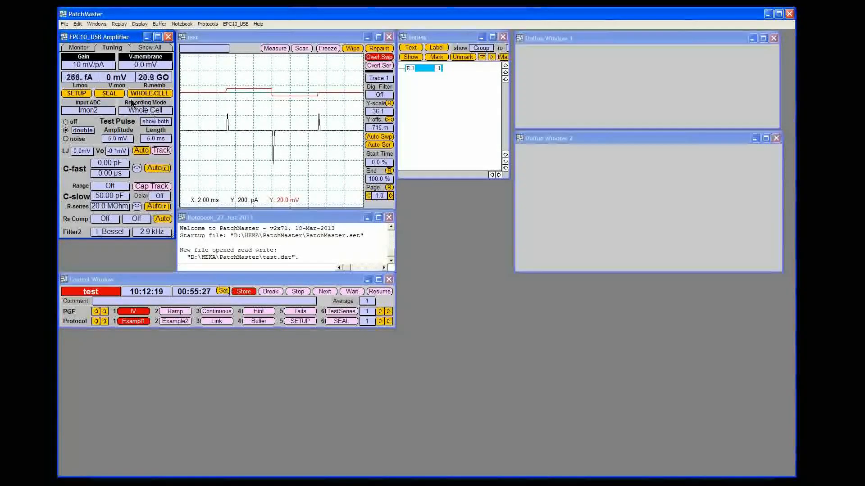
pyautogui.click(110, 94)
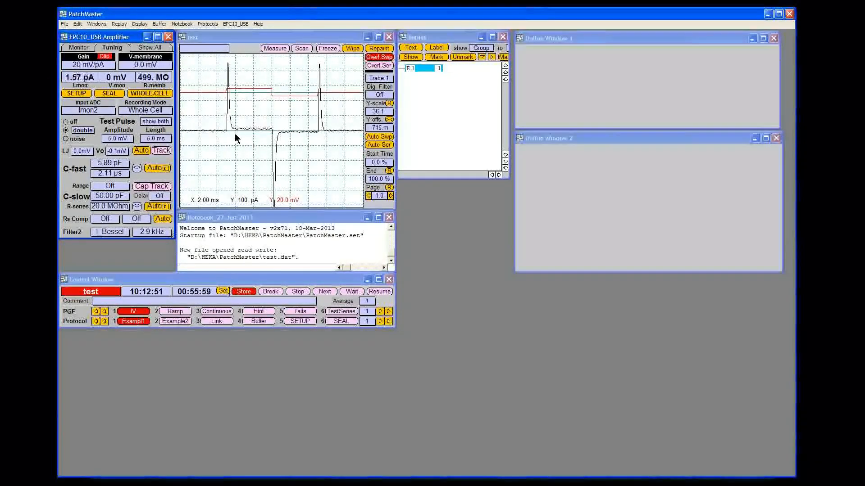
# Run the amplifier's WHOLE-CELL routine and set V-membrane to -100 mV.
pyautogui.click(143, 94)
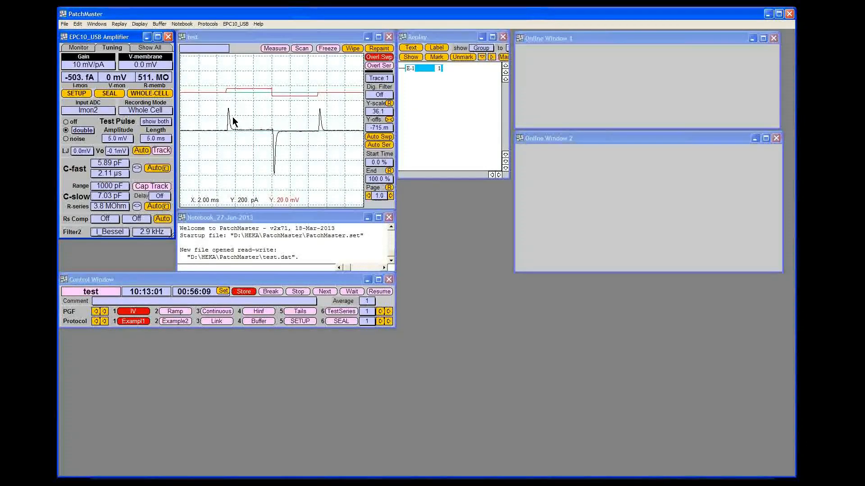
pyautogui.click(151, 94)
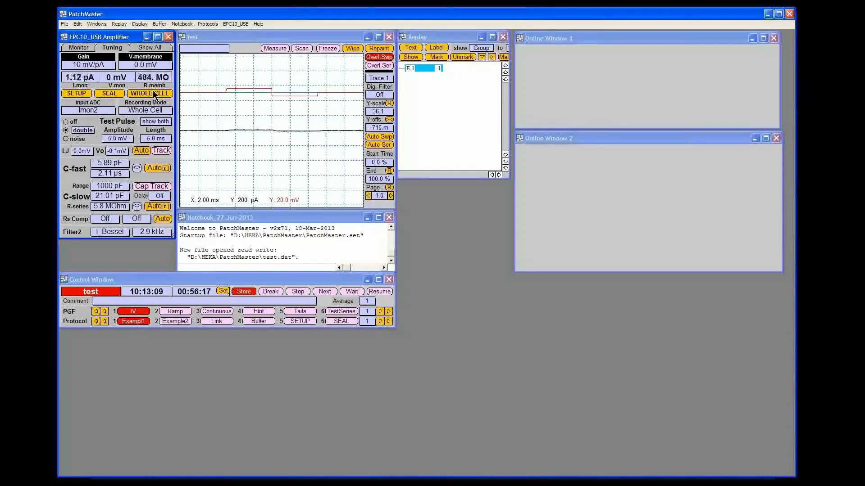
pyautogui.click(149, 64)
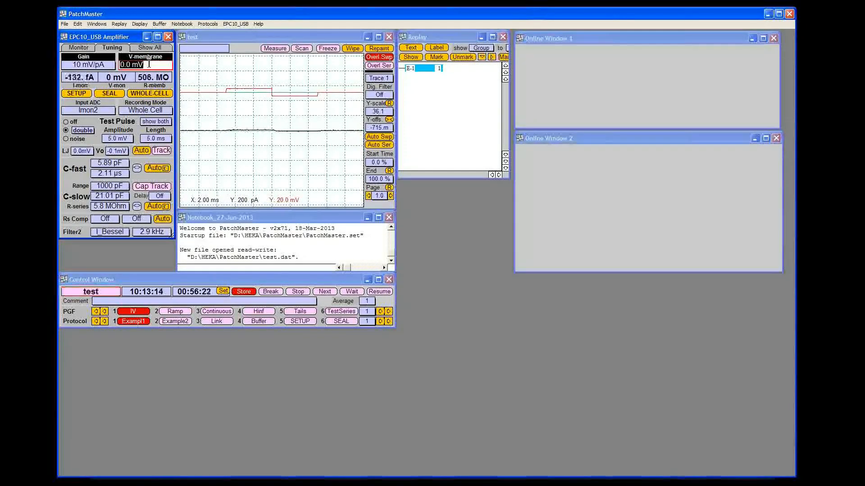
pyautogui.write('-100')
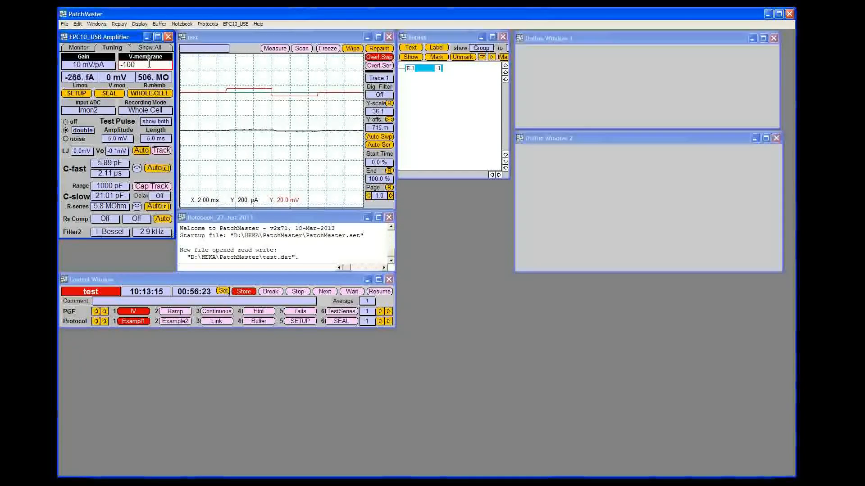
pyautogui.press('Return')
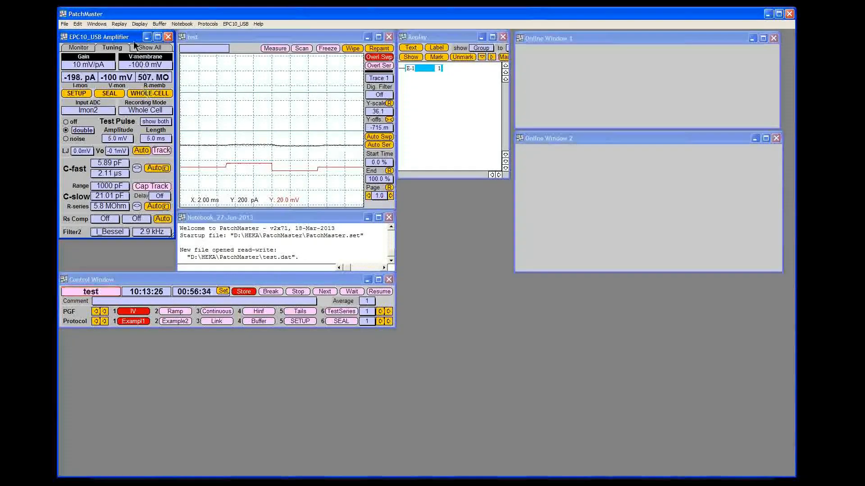
# Open the Pulse Generator and page through the sequence pool to the first empty slot, number 19.
pyautogui.click(101, 24)
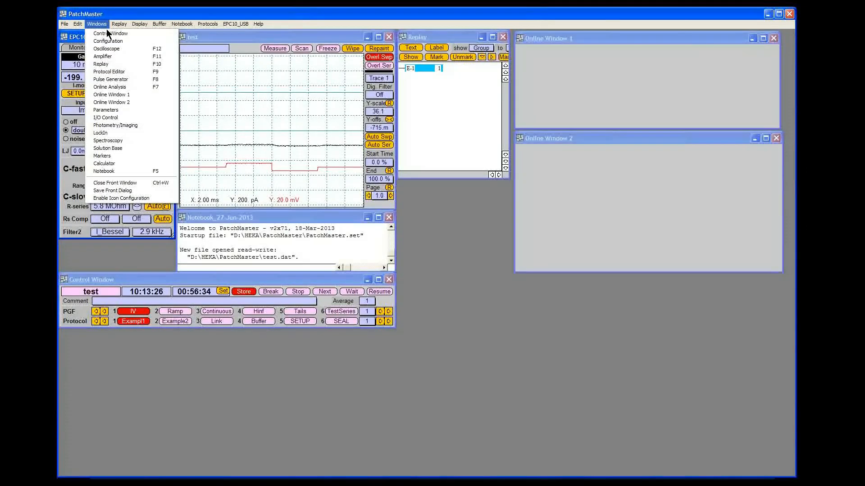
pyautogui.click(119, 80)
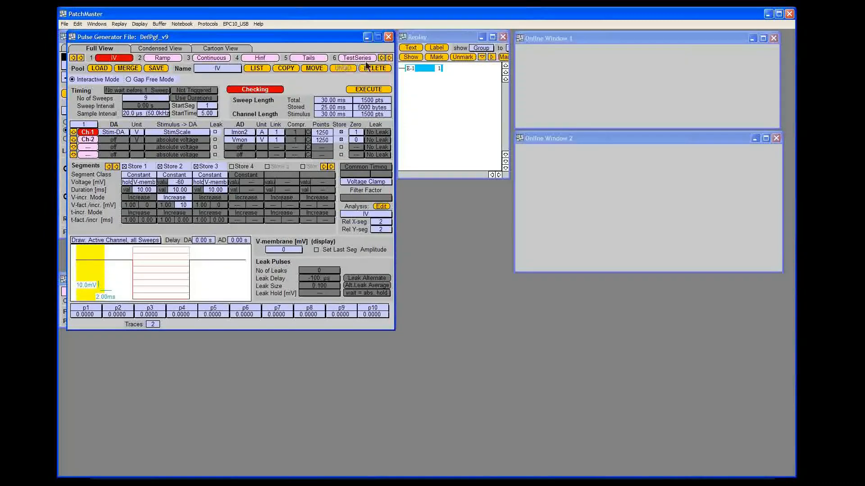
pyautogui.click(382, 58)
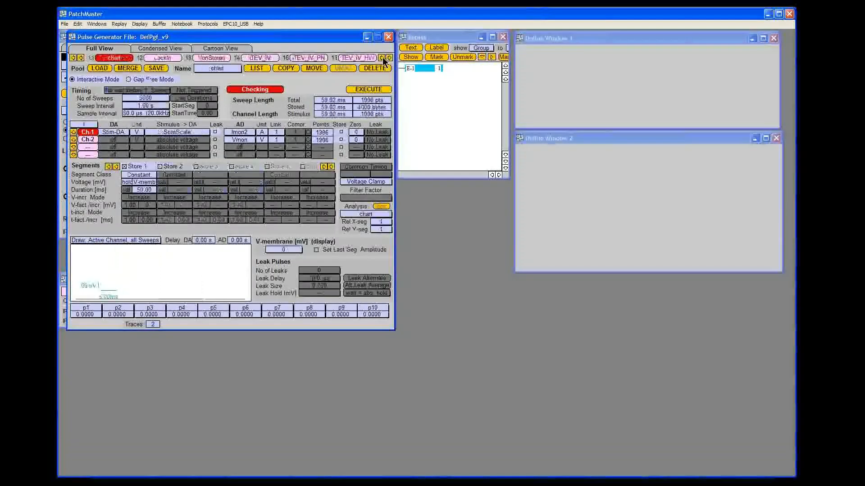
pyautogui.click(383, 58)
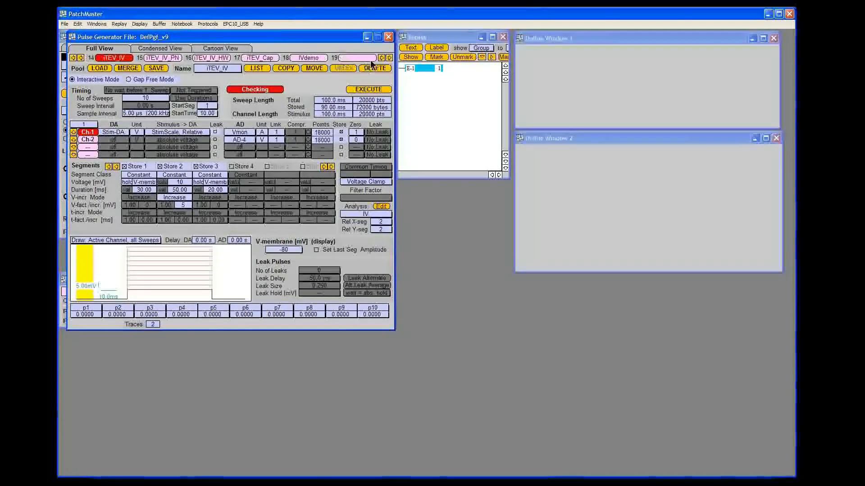
# Try to create a new sequence named IVdemo in empty slot 19, and select the existing IVdemo sequence.
pyautogui.click(352, 57)
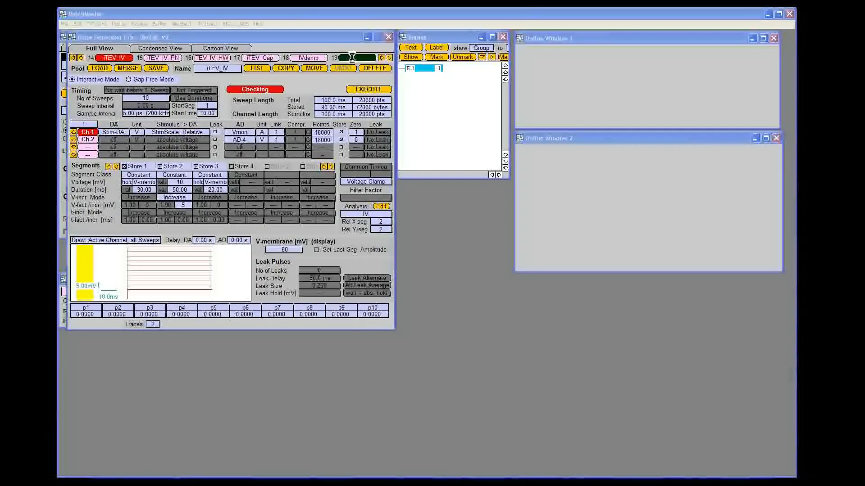
pyautogui.write('IVdem')
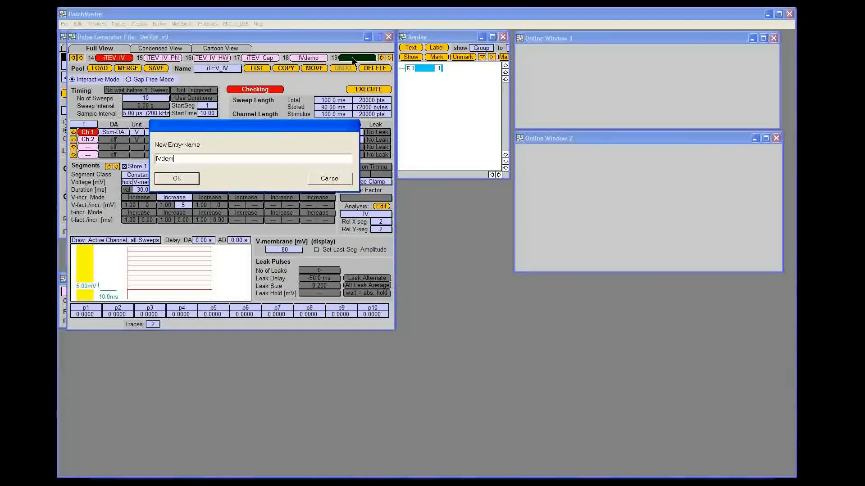
pyautogui.write('o')
pyautogui.press('Return')
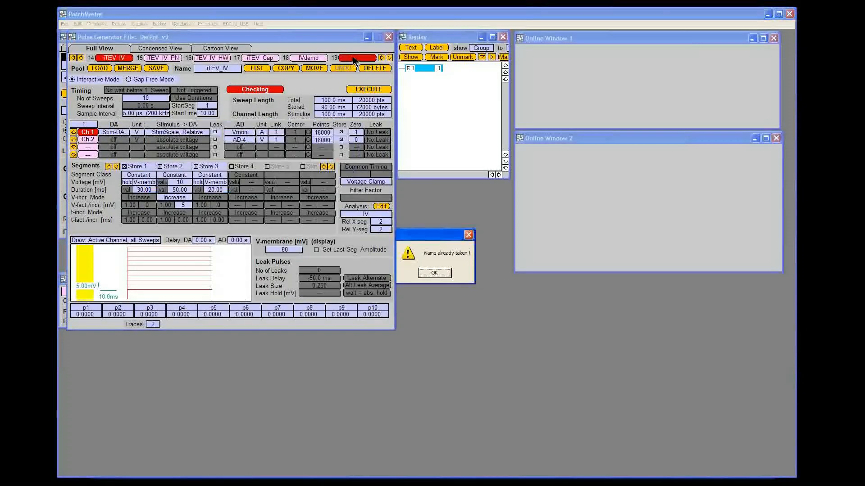
pyautogui.click(442, 272)
pyautogui.click(319, 59)
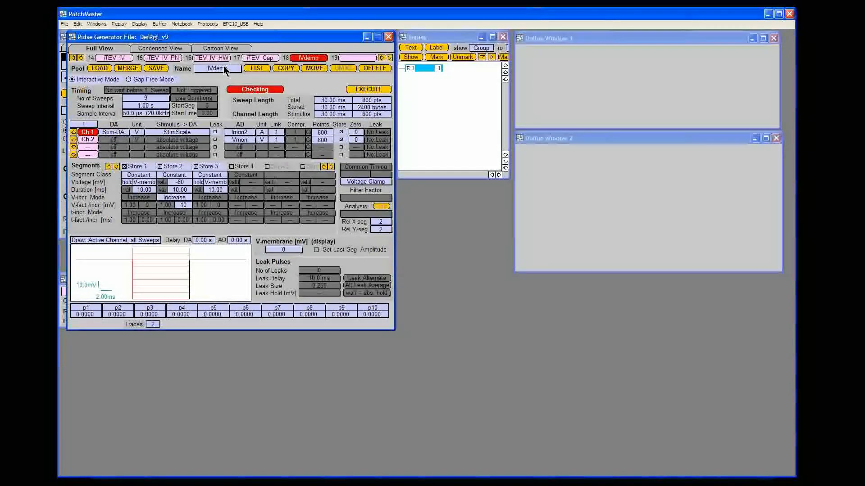
# Create a new pulse sequence named IVtest in empty slot 19.
pyautogui.click(352, 58)
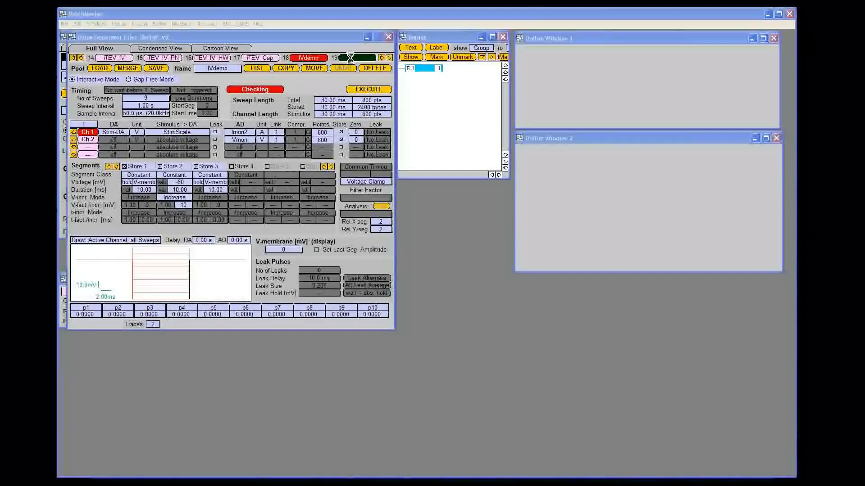
pyautogui.write('IVtest')
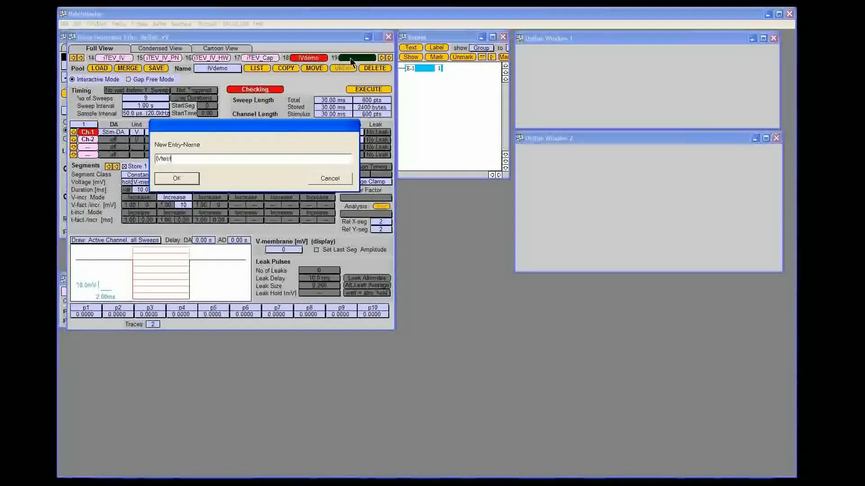
pyautogui.press('Return')
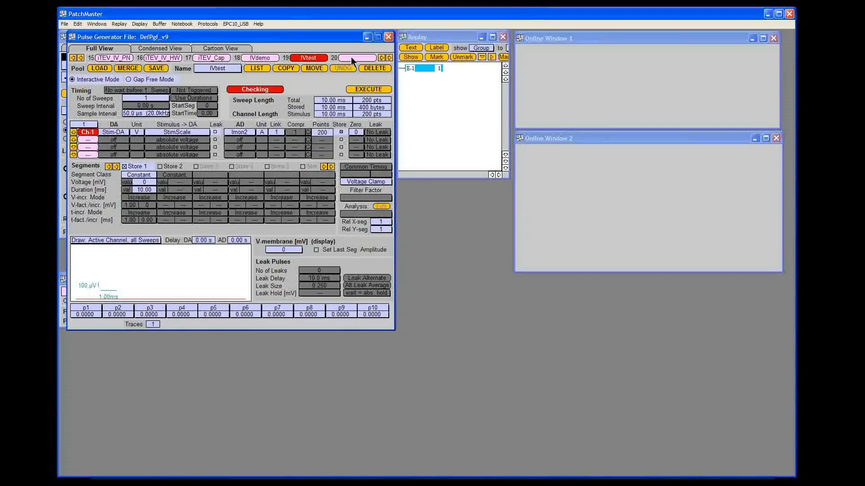
# Enable segments 2 and 3 of the IVtest sequence and set the voltage of segments 1 and 3 to holding.
pyautogui.click(161, 166)
pyautogui.click(196, 166)
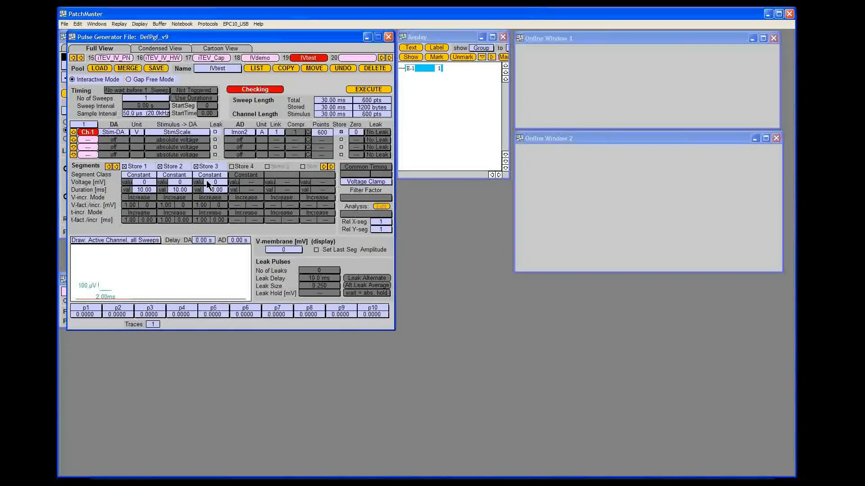
pyautogui.click(128, 185)
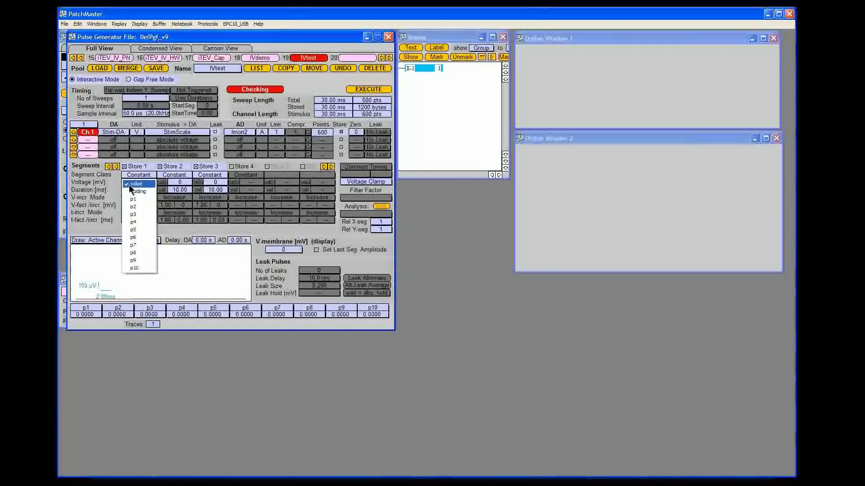
pyautogui.click(132, 192)
pyautogui.click(199, 182)
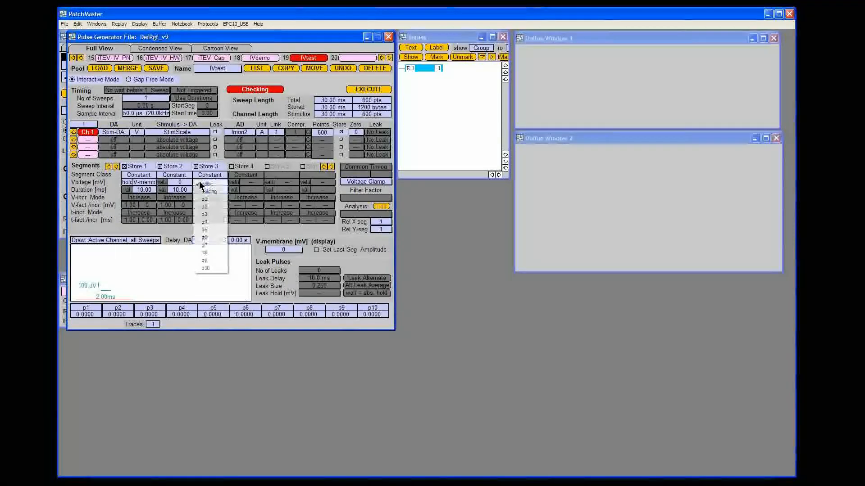
pyautogui.click(200, 188)
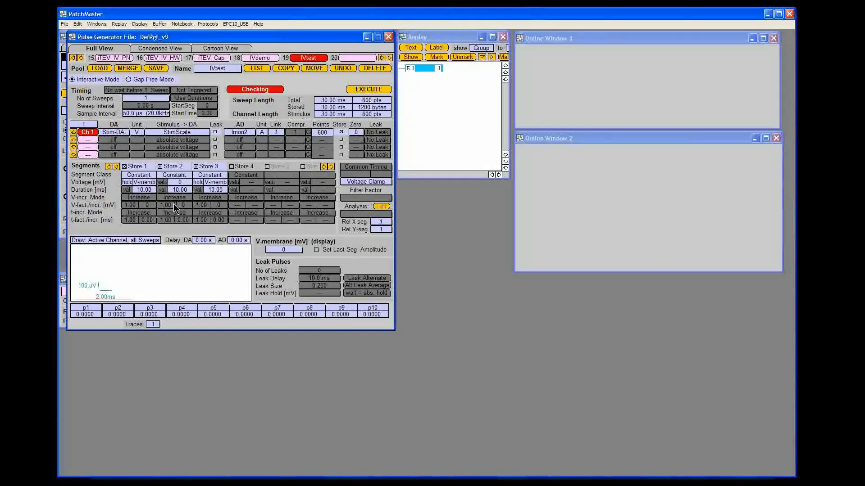
# Set the voltage of segment 2 to -60 mV and its voltage increment to 10 mV.
pyautogui.click(184, 183)
pyautogui.write('-6')
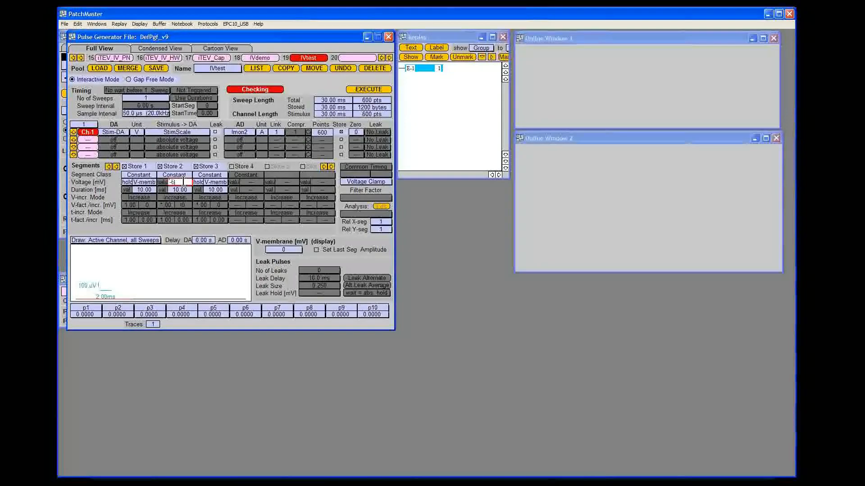
pyautogui.write('0')
pyautogui.press('Return')
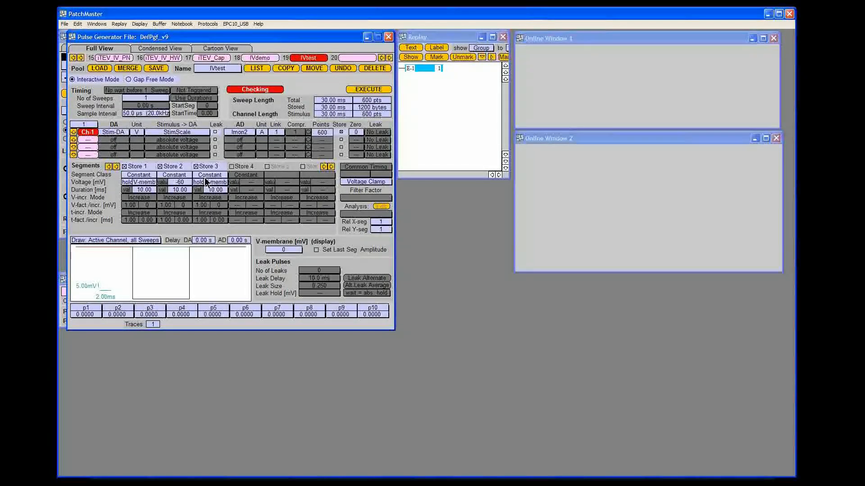
pyautogui.click(186, 205)
pyautogui.write('10')
pyautogui.press('Return')
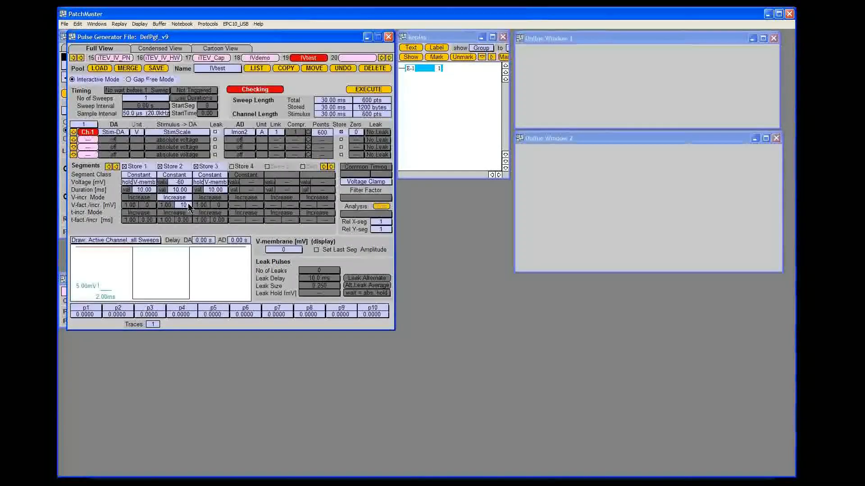
# Set the number of sweeps to 9 and the displayed membrane potential to -100 mV.
pyautogui.click(156, 98)
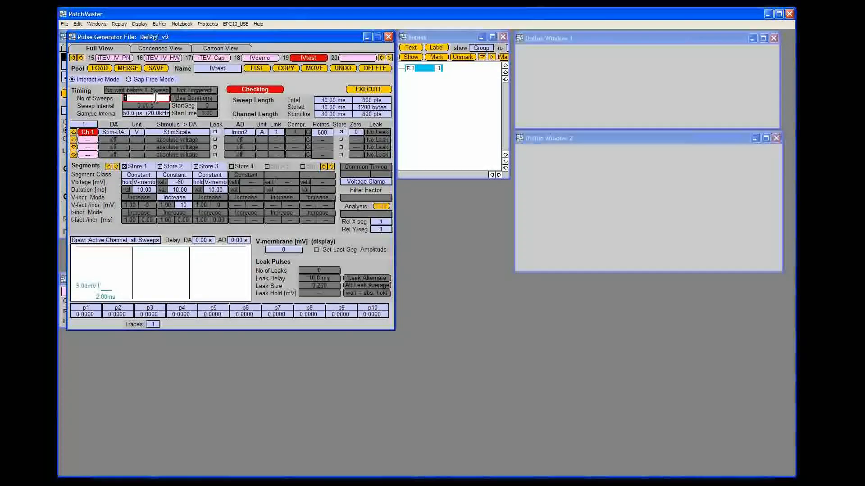
pyautogui.write('10')
pyautogui.press('Return')
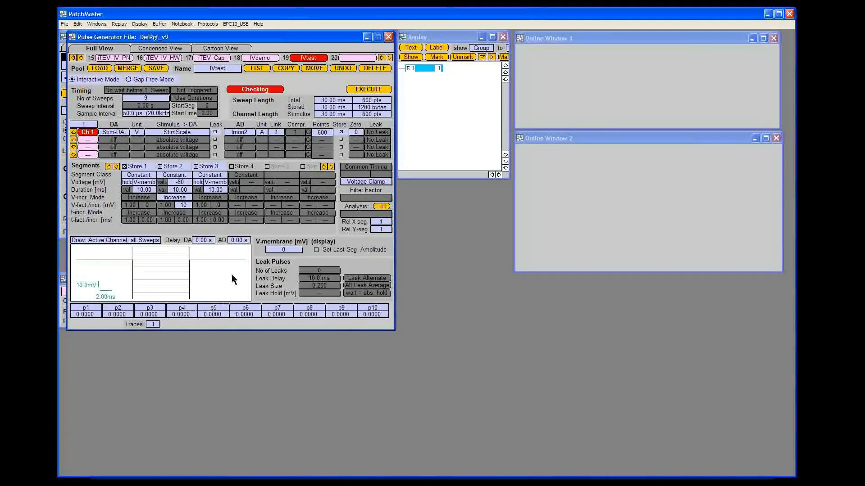
pyautogui.click(293, 251)
pyautogui.write('-100')
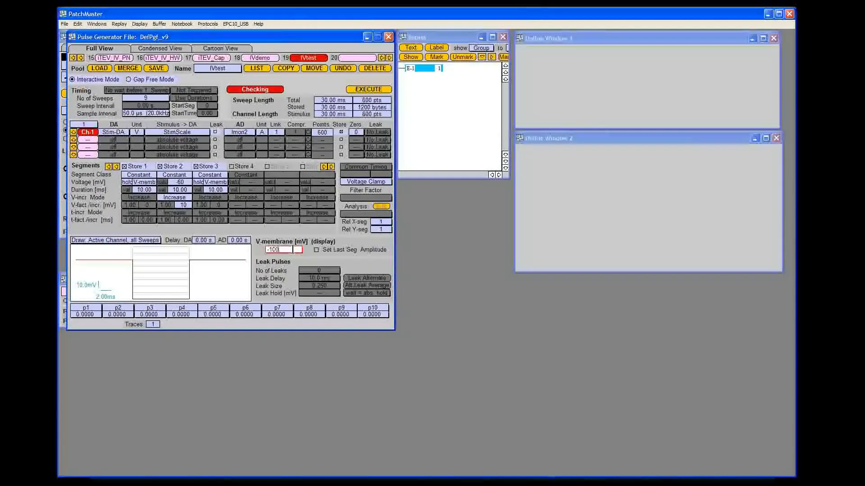
pyautogui.press('Return')
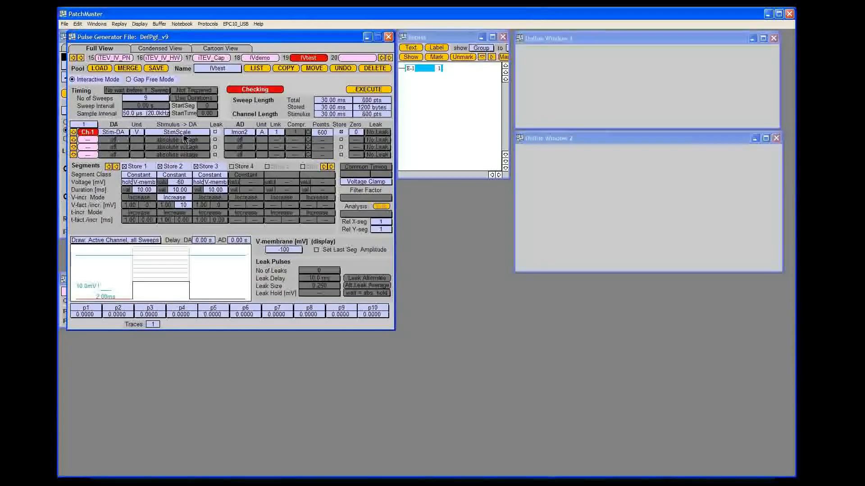
# Add Vmon as the input of the second channel and set the sweep interval to 1 s.
pyautogui.click(243, 141)
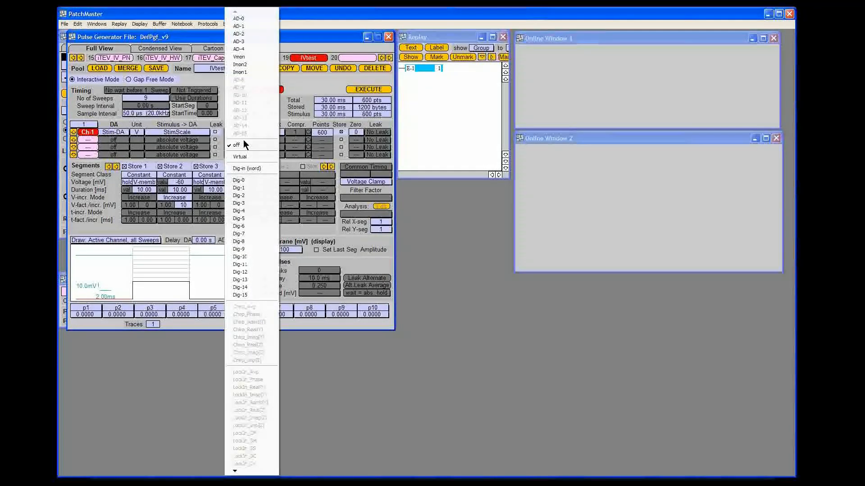
pyautogui.click(240, 57)
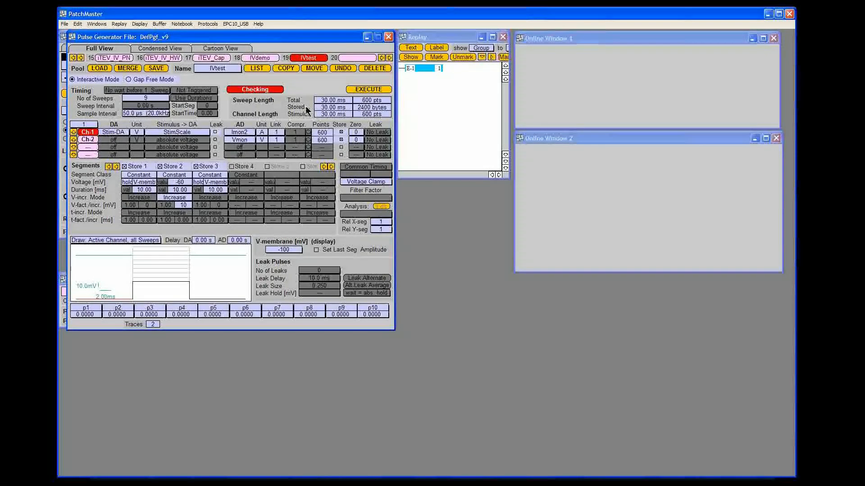
pyautogui.doubleClick(156, 107)
pyautogui.write('1')
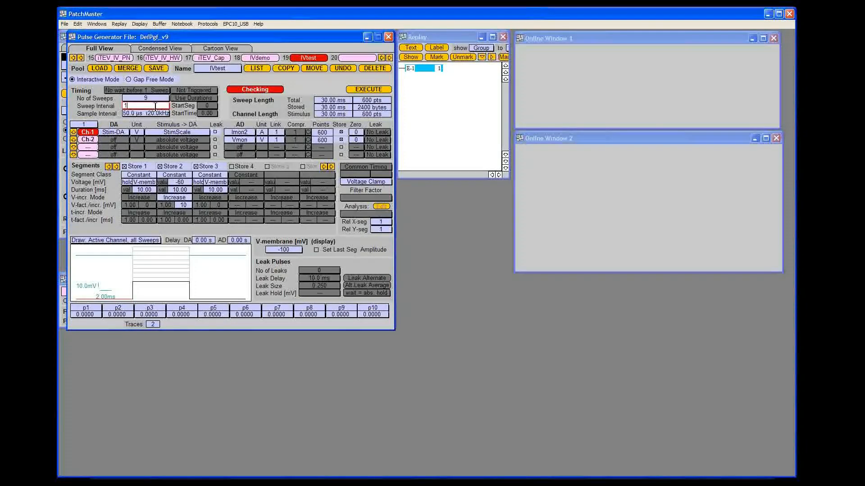
pyautogui.press('Return')
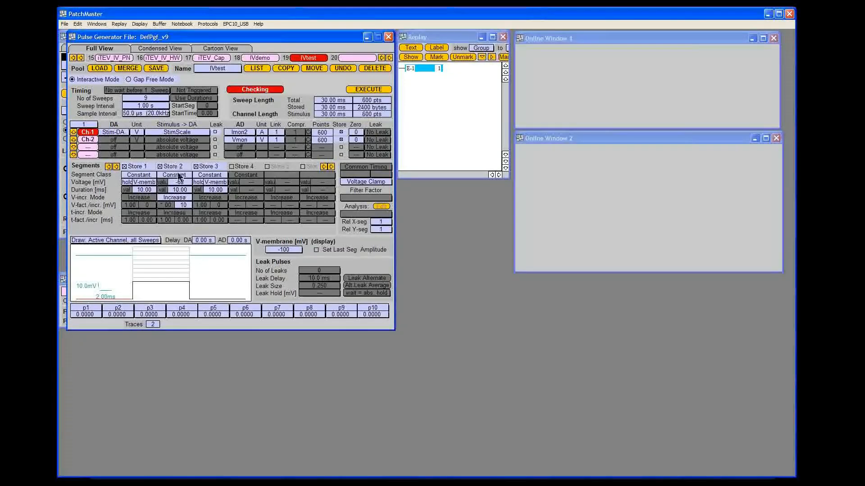
# Set both the relevant X-segment and the relevant Y-segment of the sequence to 2.
pyautogui.doubleClick(385, 222)
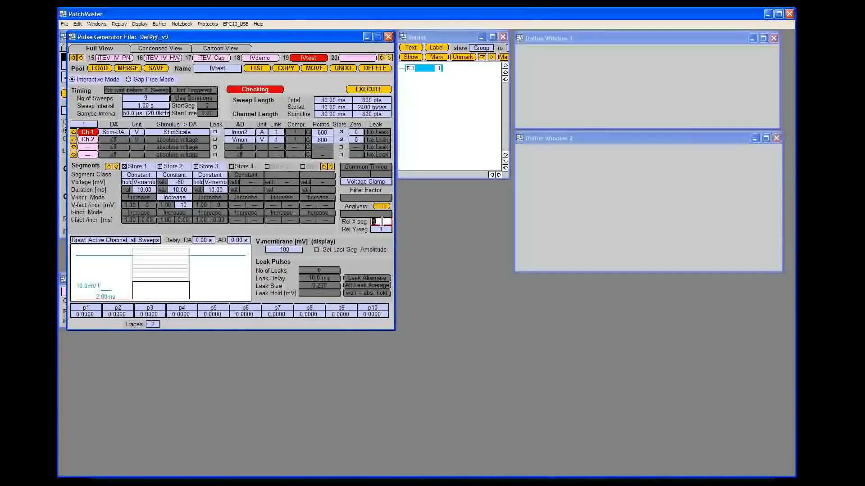
pyautogui.write('2')
pyautogui.press('Return')
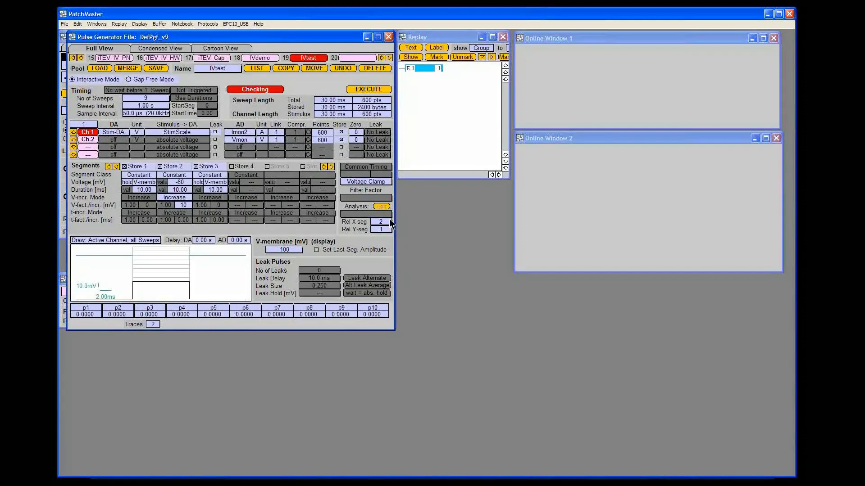
pyautogui.doubleClick(381, 230)
pyautogui.write('1')
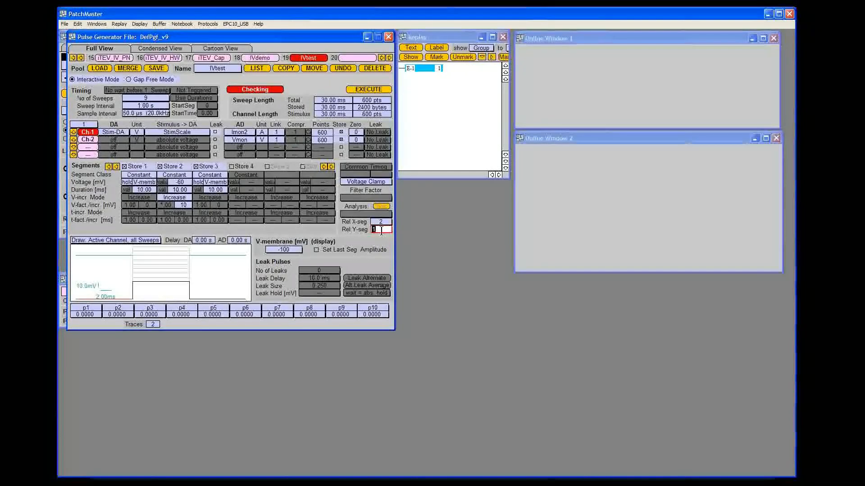
pyautogui.write('2')
pyautogui.press('Return')
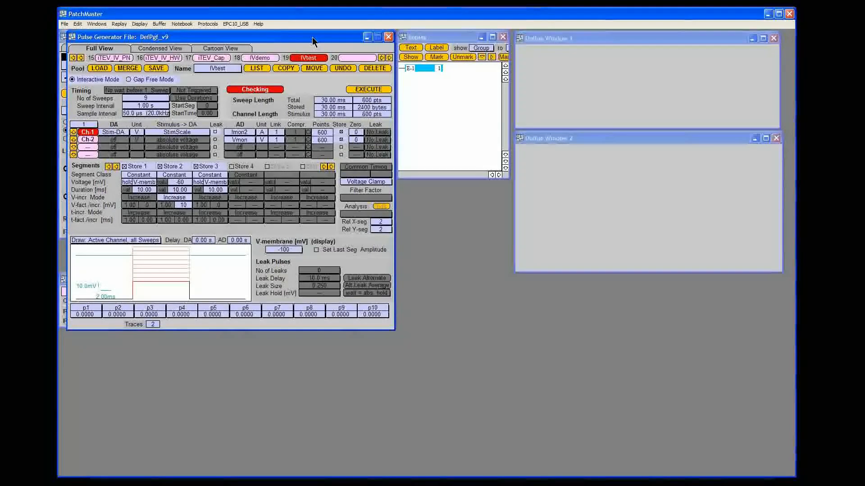
# Close the Pulse Generator and run the IVtest sequence from the Control Window.
pyautogui.click(389, 37)
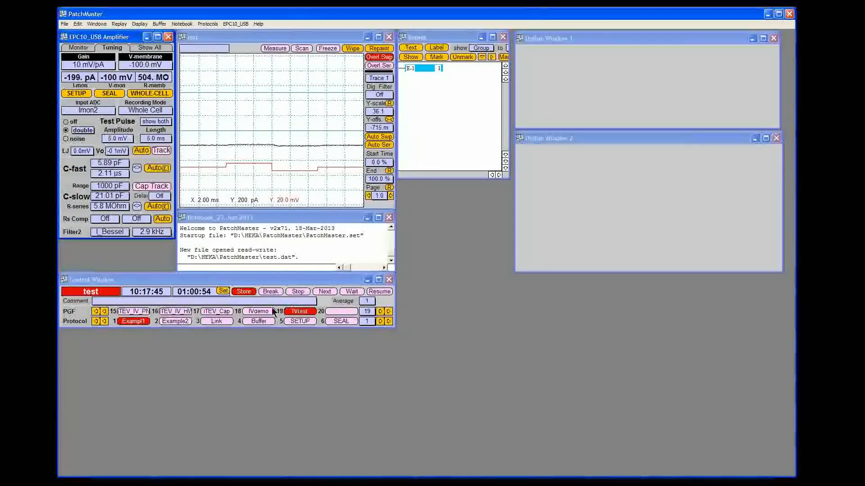
pyautogui.click(298, 310)
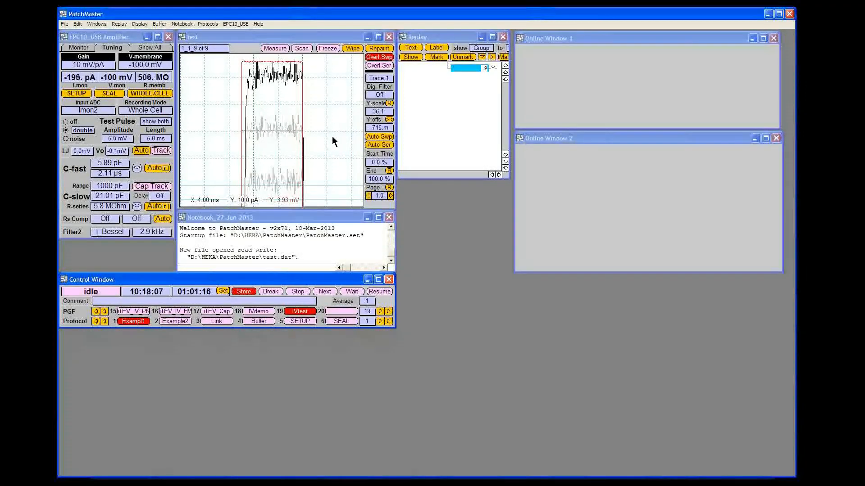
# Reset the Y-scale and Y-offset of Trace 1 and Trace 2 in the oscilloscope.
pyautogui.click(389, 104)
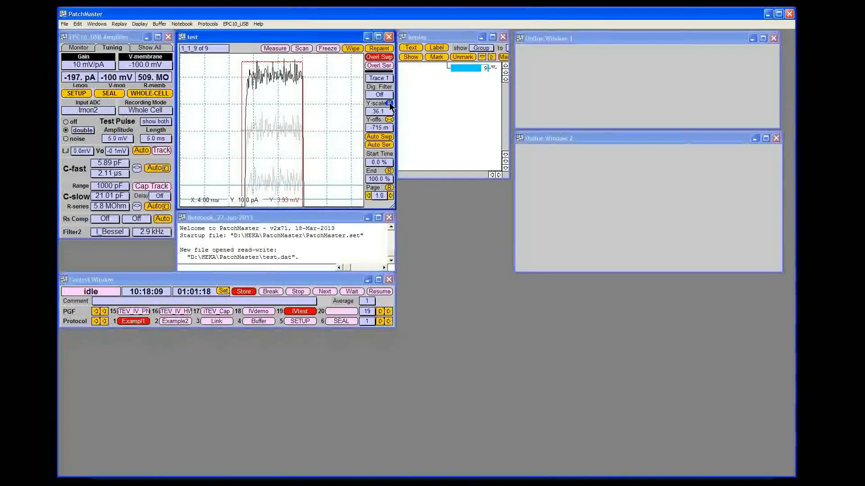
pyautogui.click(389, 104)
pyautogui.click(382, 79)
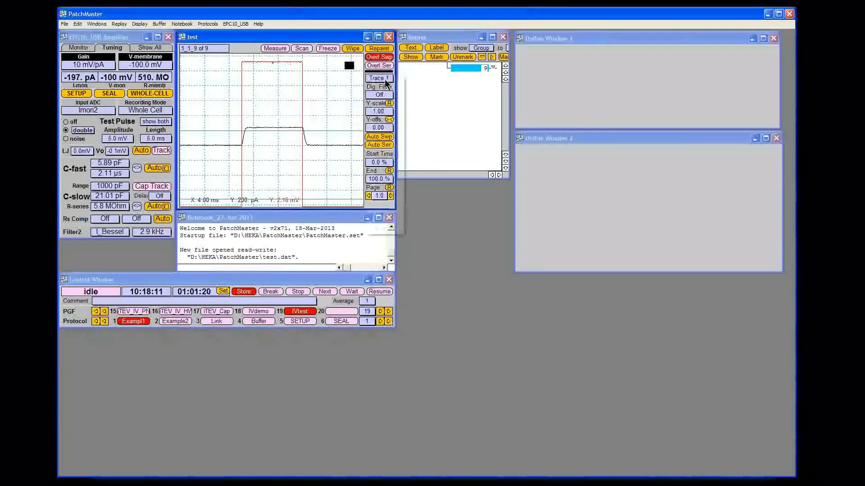
pyautogui.click(382, 87)
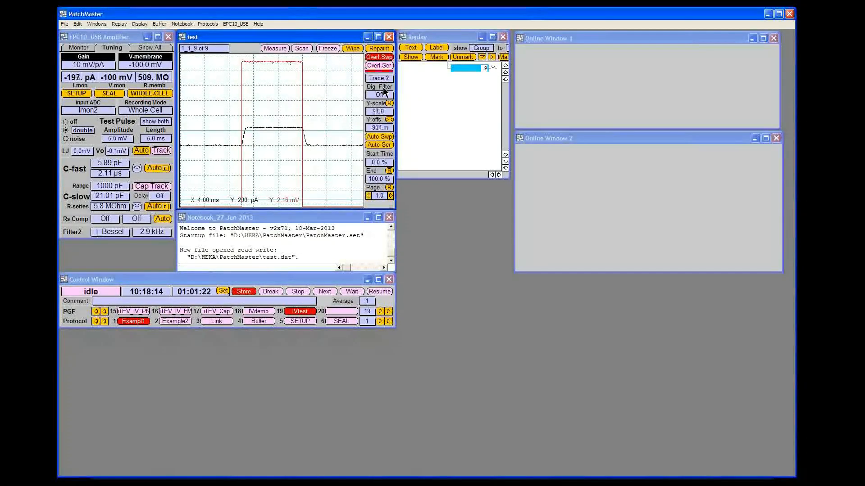
pyautogui.click(389, 104)
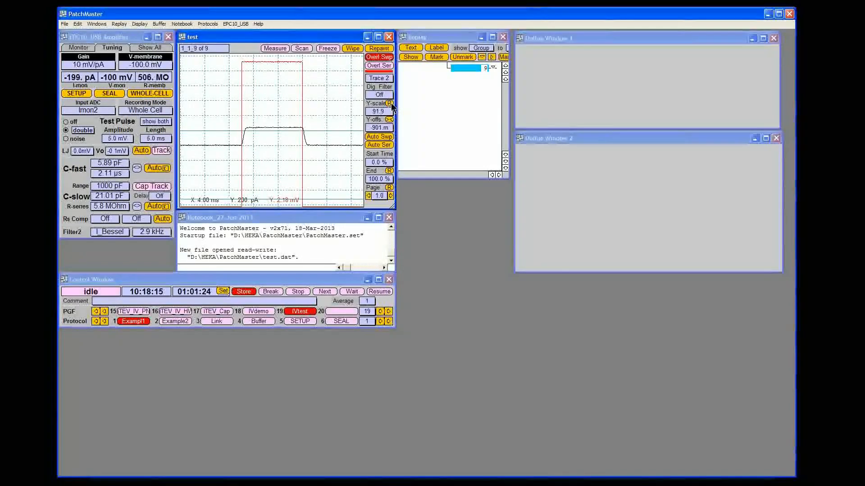
pyautogui.click(390, 104)
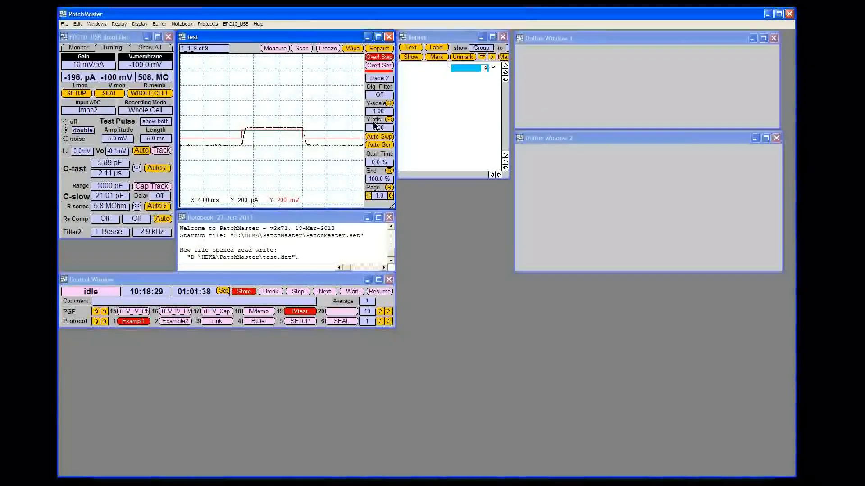
# Shift Trace 1 up to a Y-offset of 600 m and enlarge it to a Y-scale of 2.00.
pyautogui.click(378, 78)
pyautogui.click(379, 76)
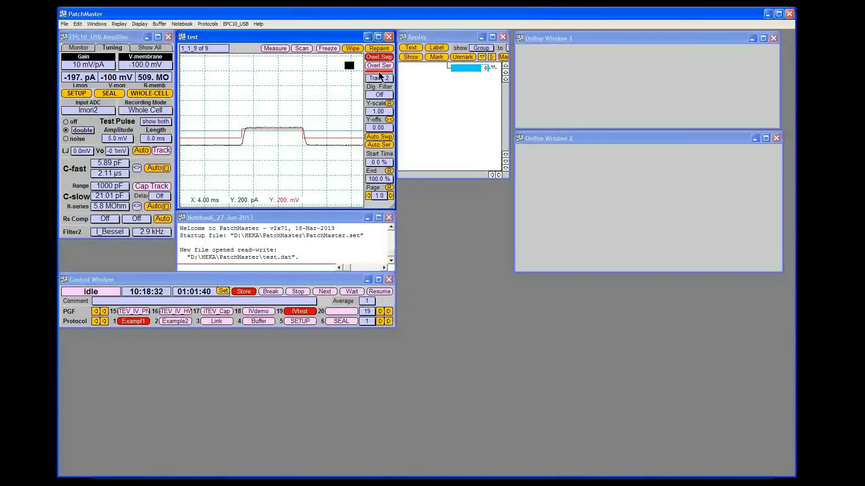
pyautogui.click(378, 78)
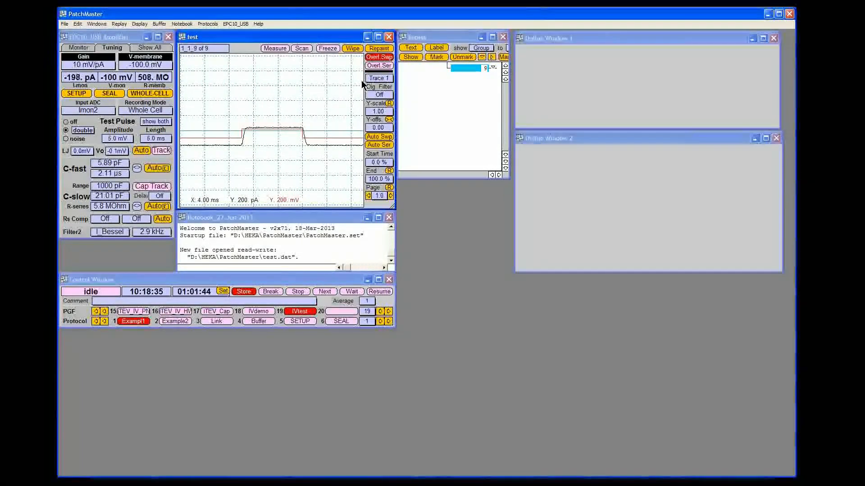
pyautogui.hotkey('shift', '+')
pyautogui.hotkey('shift', '+')
pyautogui.hotkey('shift', '+')
pyautogui.hotkey('shift', '+')
pyautogui.hotkey('shift', '+')
pyautogui.hotkey('shift', '+')
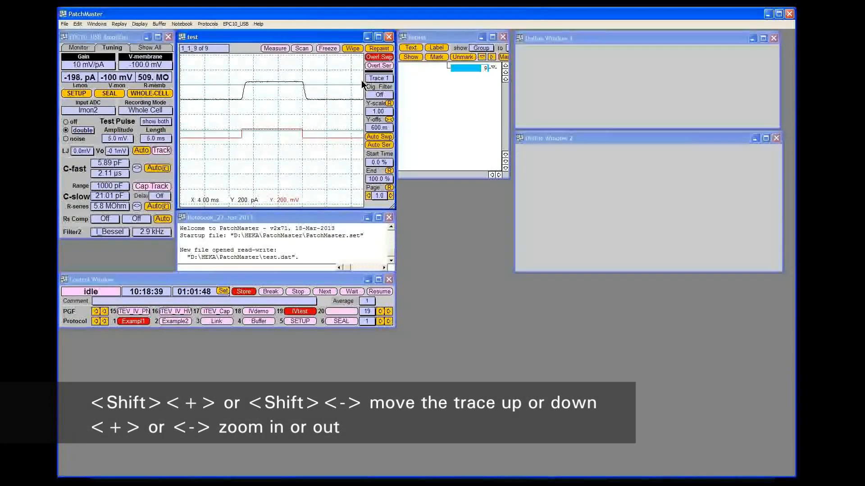
pyautogui.press('+')
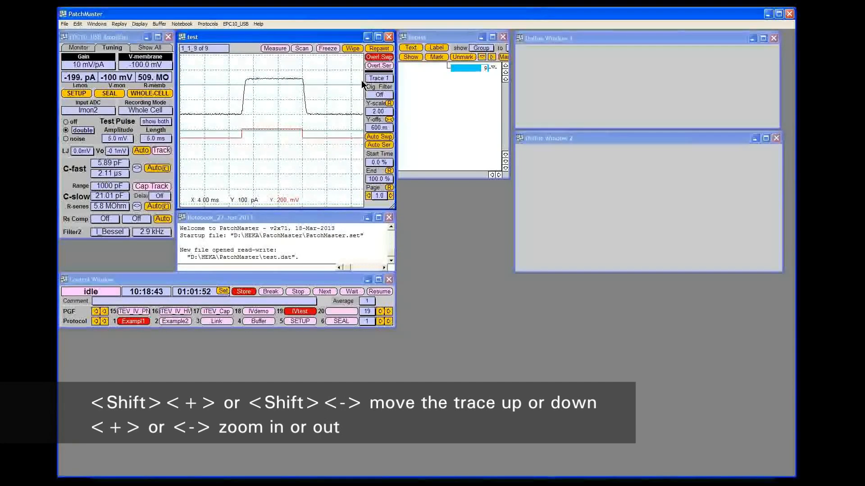
# Shift Trace 2 down to a Y-offset of -400 m at a Y-scale of 4.00, and rerun the IVtest sequence.
pyautogui.click(380, 79)
pyautogui.click(381, 81)
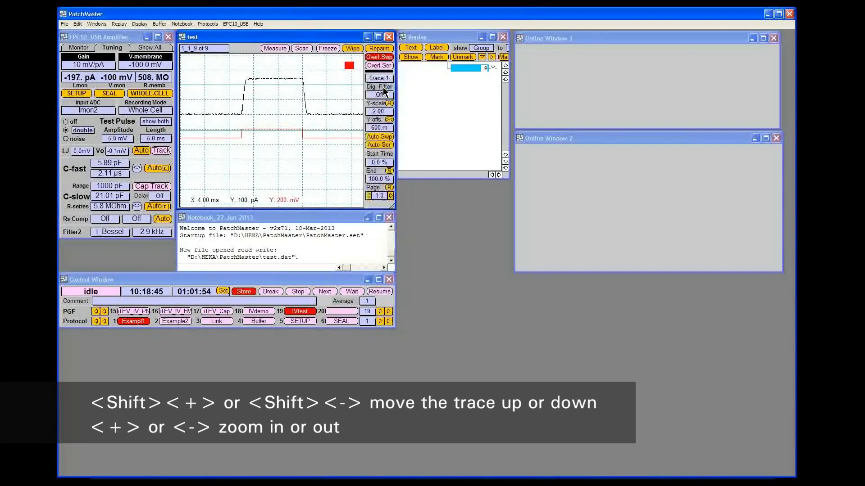
pyautogui.hotkey('shift', '-')
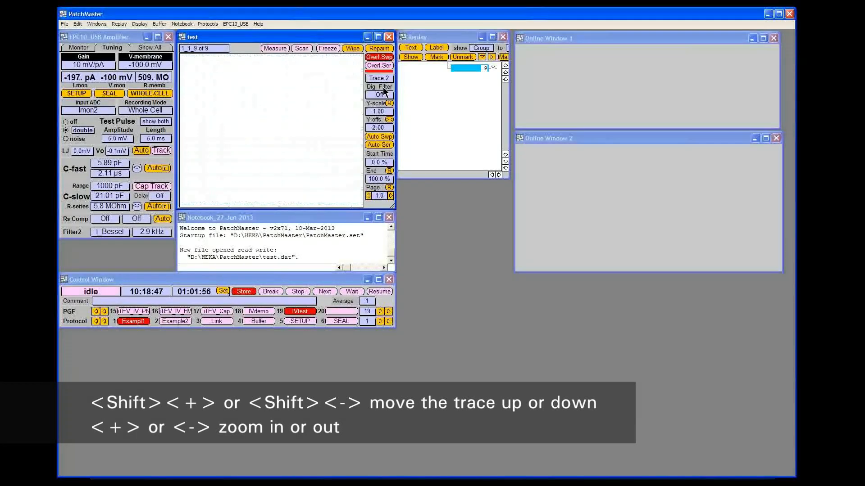
pyautogui.hotkey('shift', '-')
pyautogui.press('+')
pyautogui.press('+')
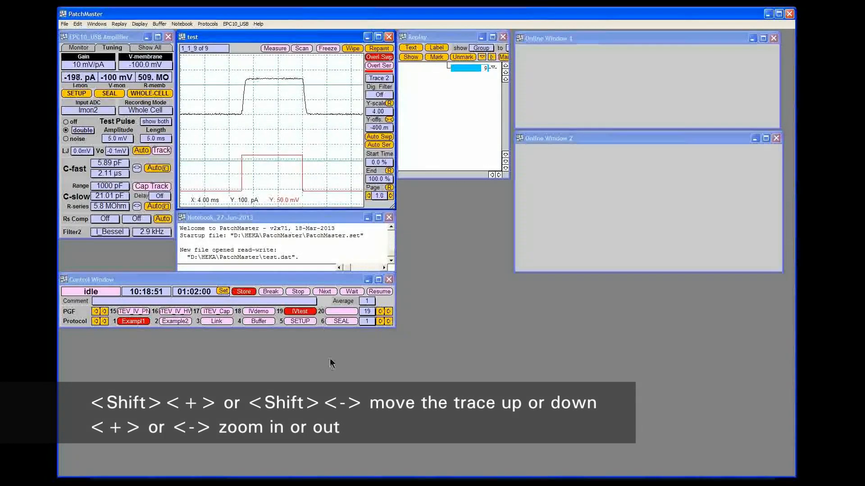
pyautogui.click(307, 313)
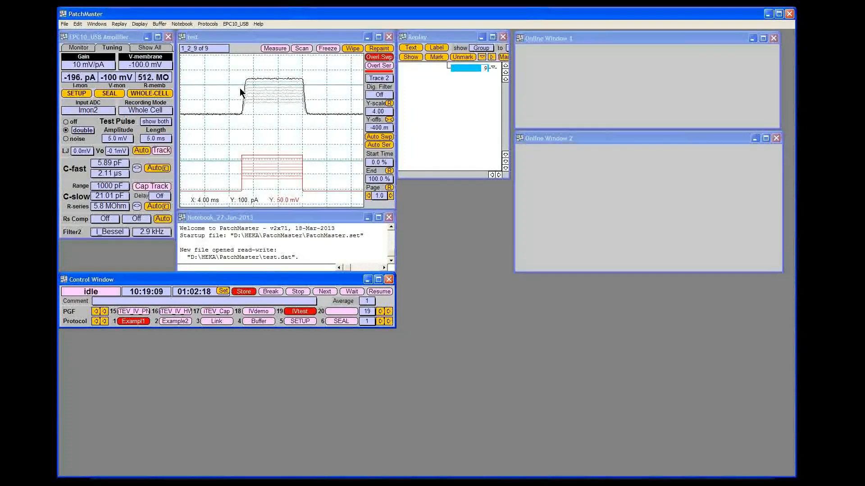
# Open the Online Analysis window and create a new analysis method named IVtest in slot 12 without copying the previous method's settings.
pyautogui.click(106, 25)
pyautogui.click(111, 58)
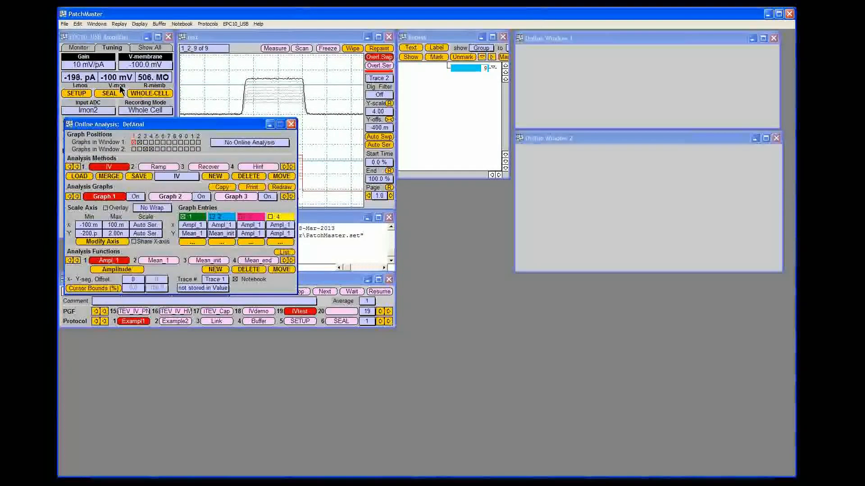
pyautogui.moveTo(173, 127); pyautogui.dragTo(449, 191)
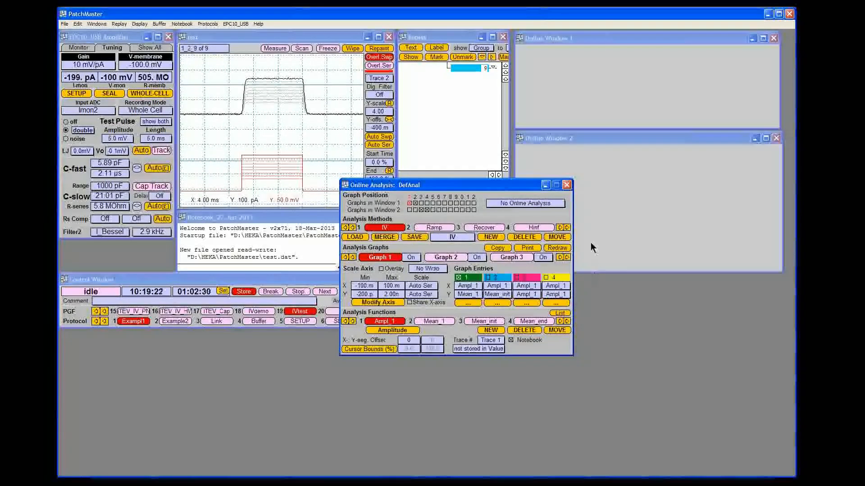
pyautogui.click(560, 228)
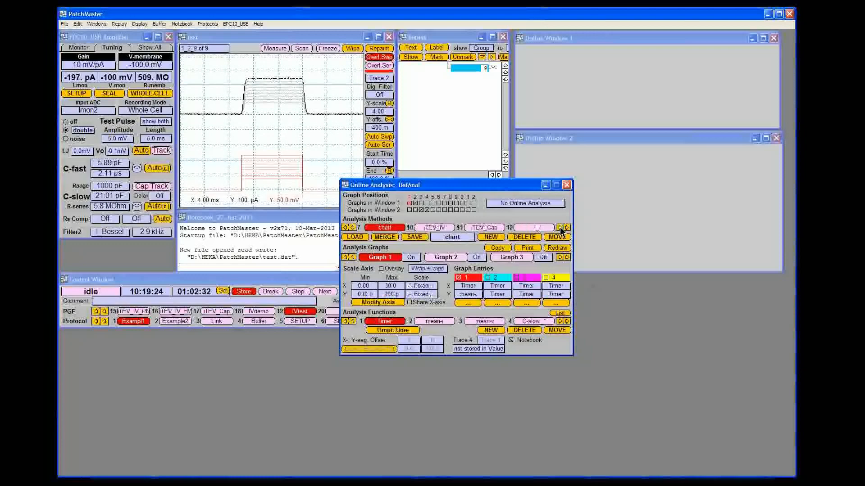
pyautogui.click(531, 228)
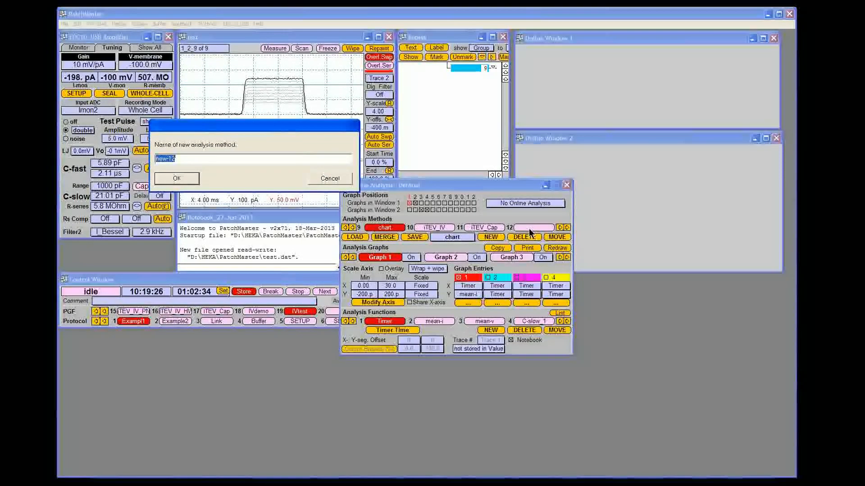
pyautogui.write('IVtest')
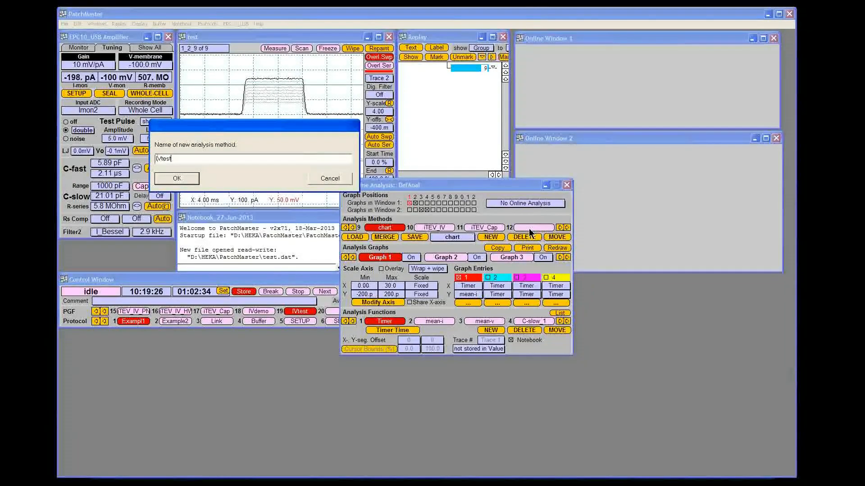
pyautogui.press('Return')
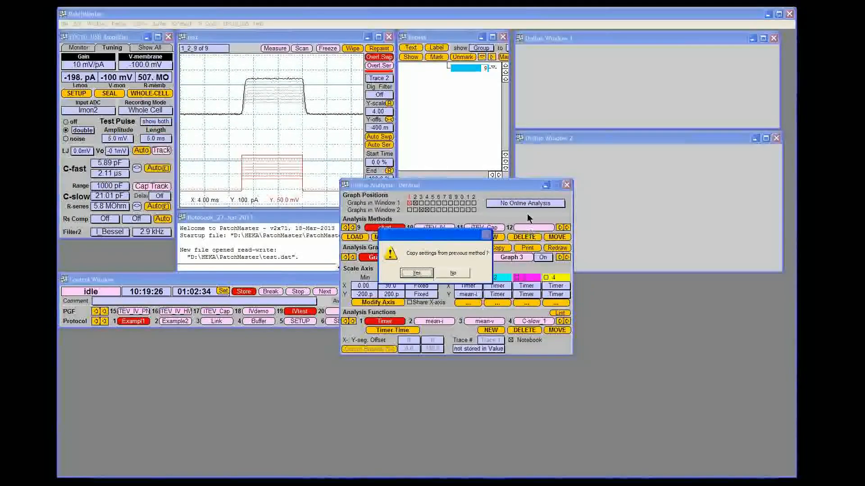
pyautogui.click(458, 272)
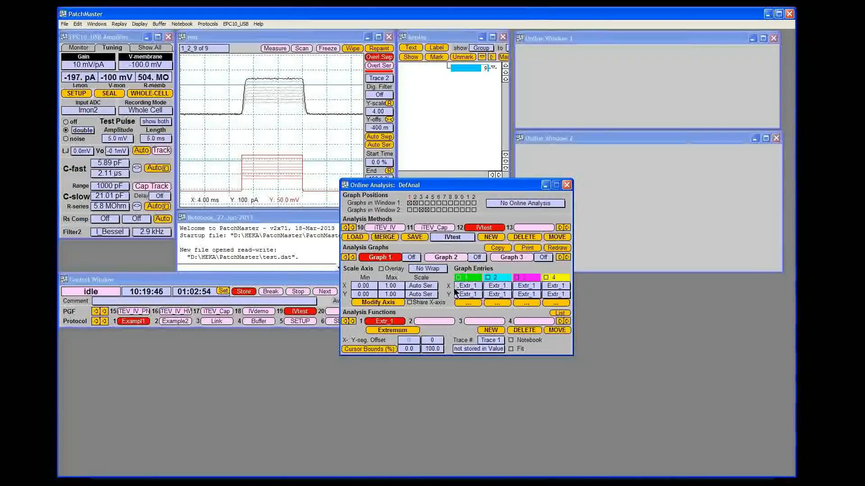
# Change the first analysis function to Mean, name it Imean with cursors relative to segments, and enable its Notebook output.
pyautogui.click(393, 331)
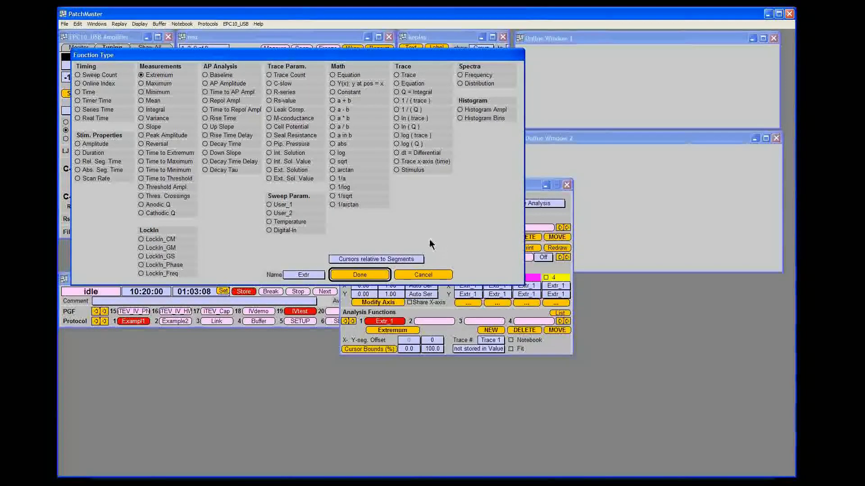
pyautogui.click(141, 101)
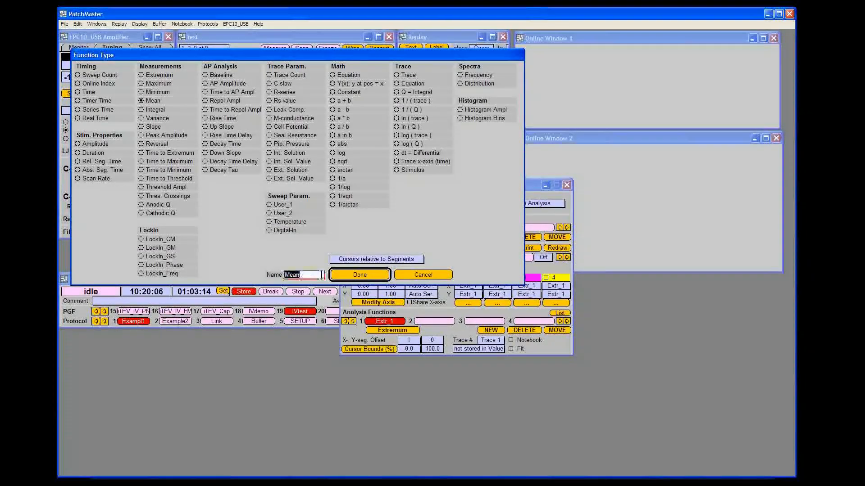
pyautogui.click(323, 274)
pyautogui.press('BackSpace')
pyautogui.write('Im')
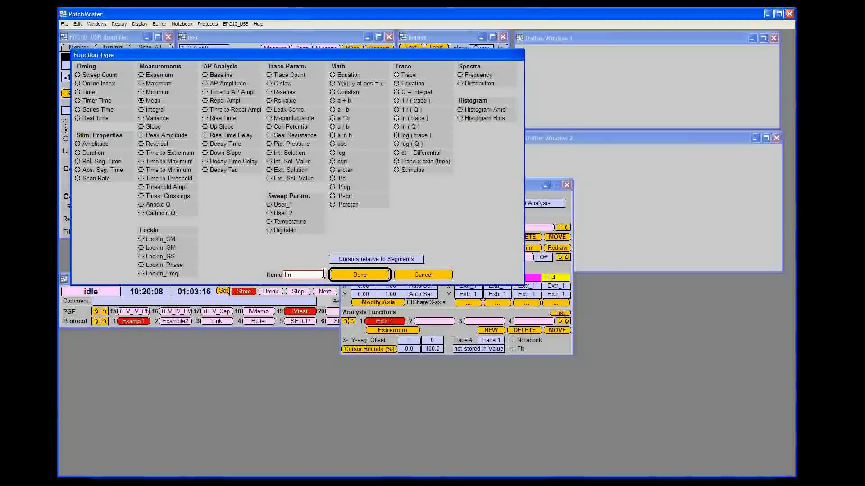
pyautogui.write('ean')
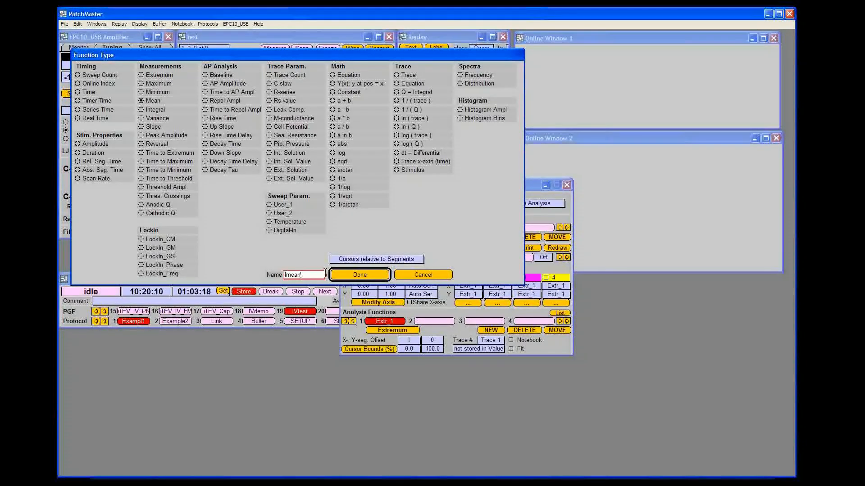
pyautogui.click(352, 260)
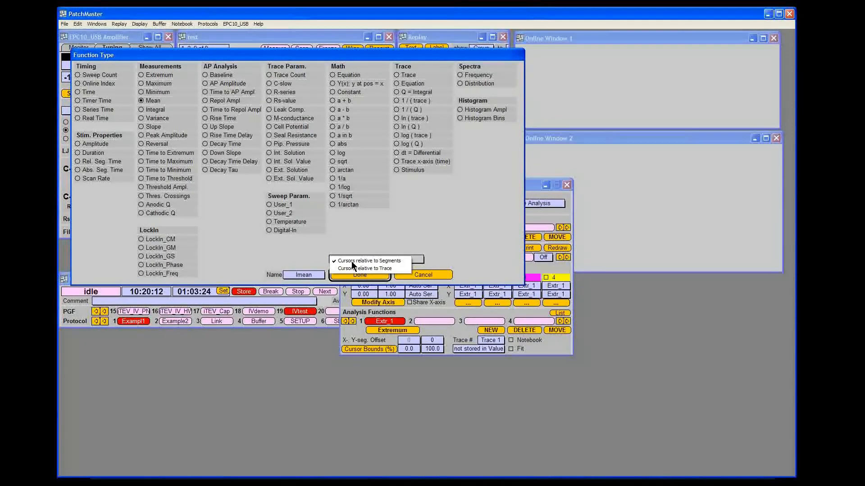
pyautogui.click(375, 278)
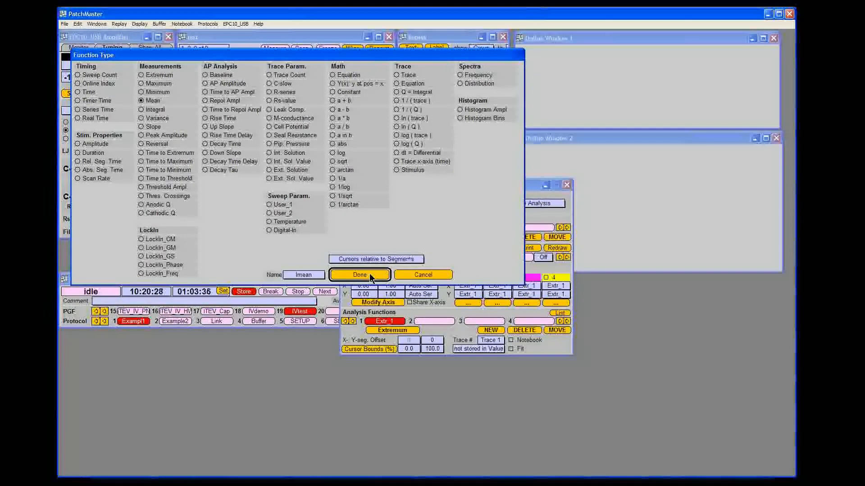
pyautogui.click(370, 277)
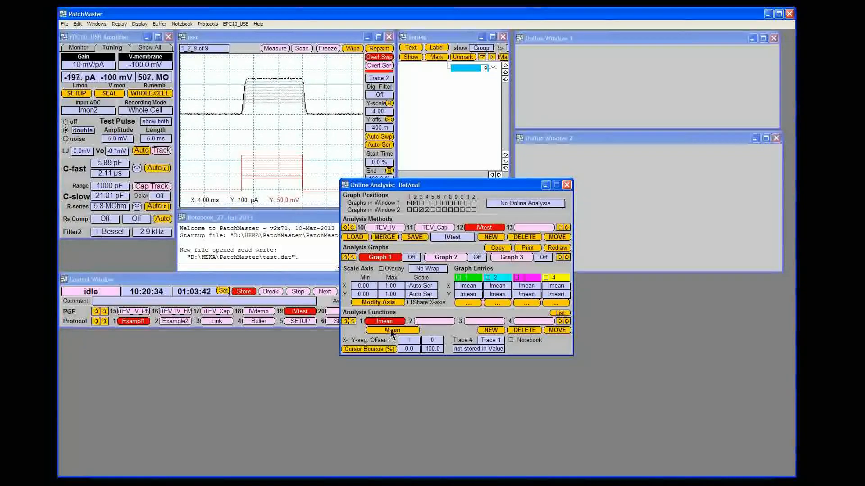
pyautogui.click(512, 339)
# Add a second analysis function of type Peak Amplitude, taken from Trace 2, with the default name.
pyautogui.click(434, 319)
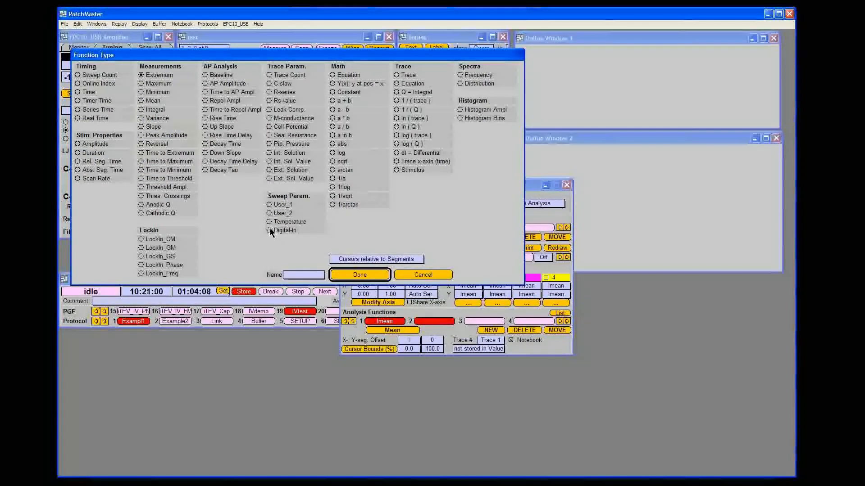
pyautogui.click(143, 137)
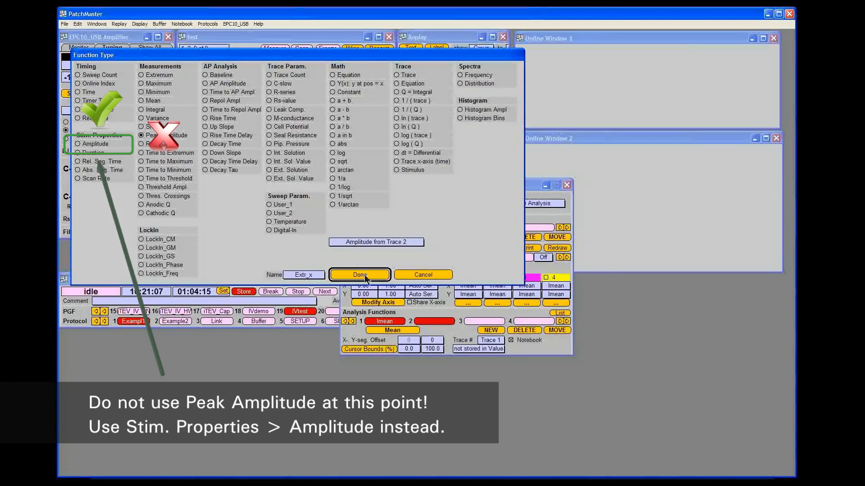
pyautogui.click(364, 278)
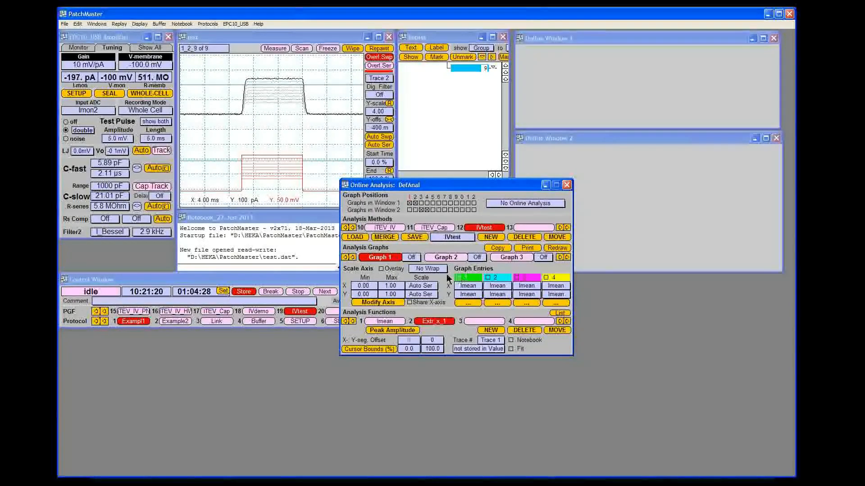
# Turn on Graph 1 and set its first graph entry to Extr_x_1 on X and Imean on Y.
pyautogui.click(415, 257)
pyautogui.click(414, 266)
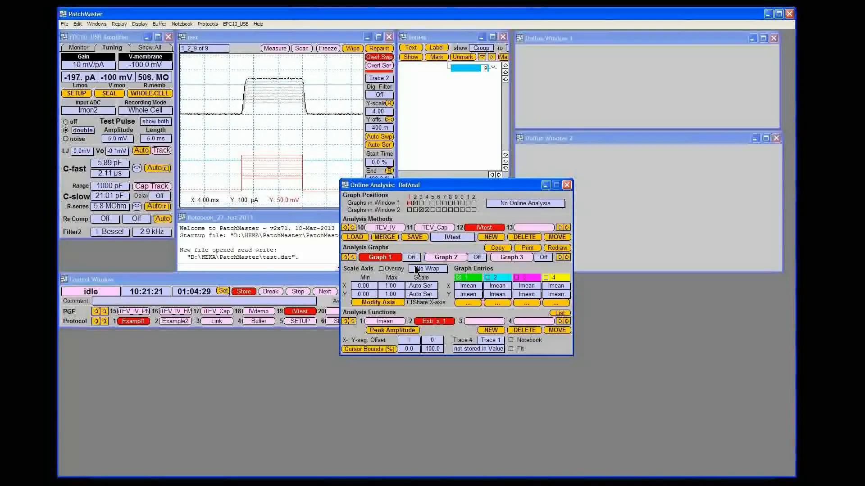
pyautogui.click(471, 287)
pyautogui.click(472, 295)
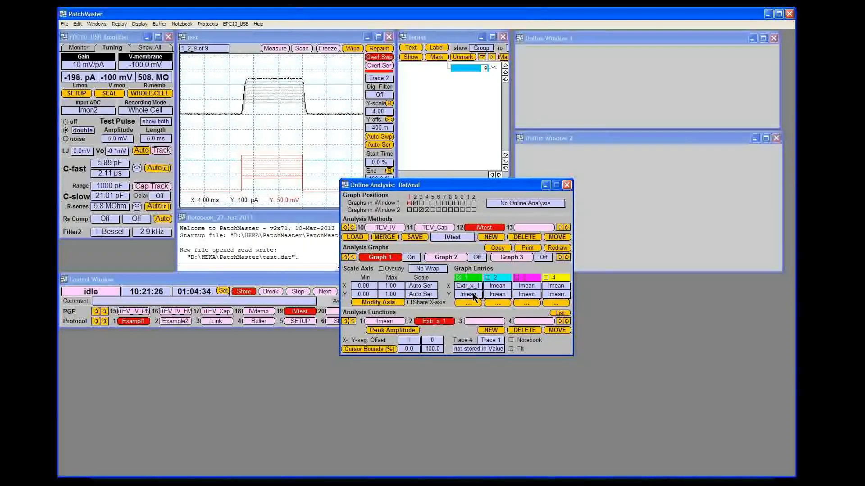
pyautogui.click(473, 297)
pyautogui.click(473, 301)
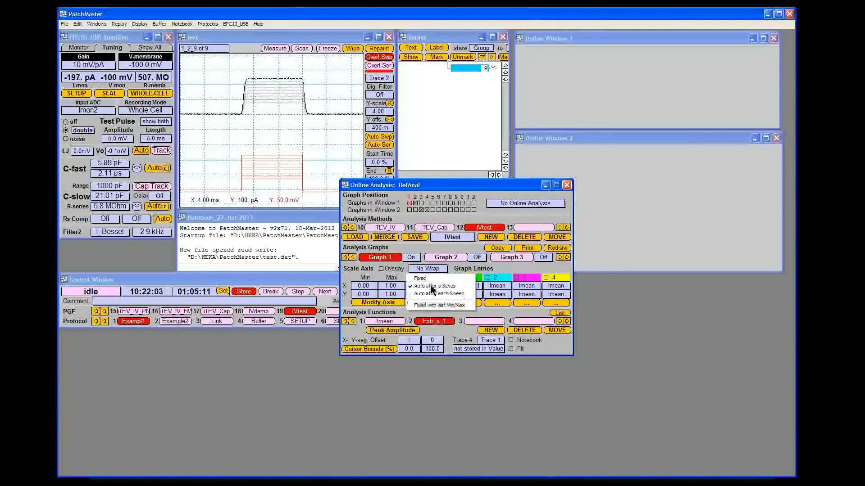
# Set Graph 1's X and Y scaling to auto after each sweep and enable Overlay.
pyautogui.click(428, 286)
pyautogui.click(433, 294)
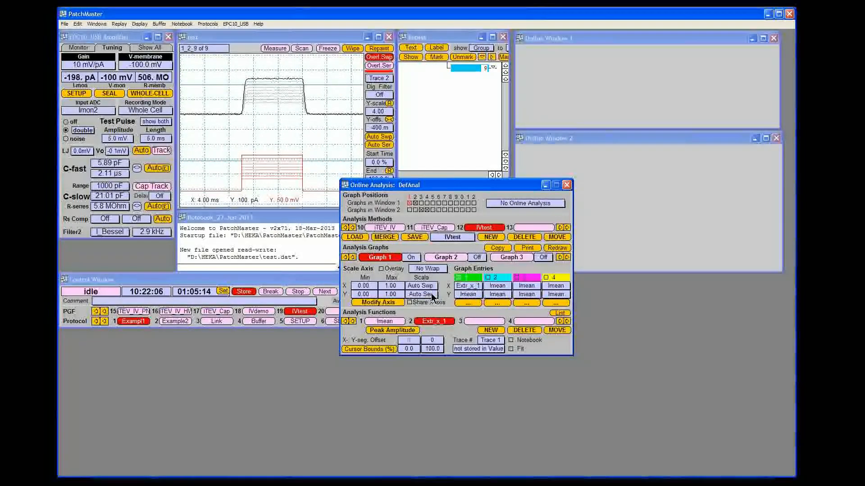
pyautogui.click(430, 296)
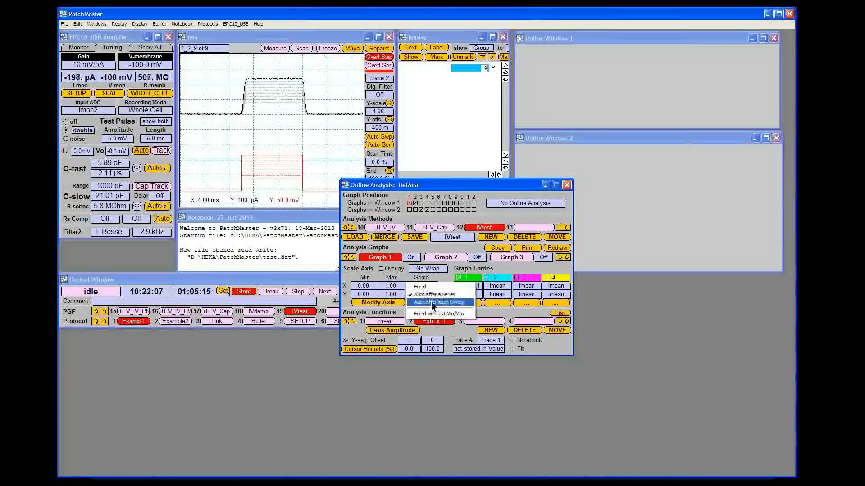
pyautogui.click(432, 306)
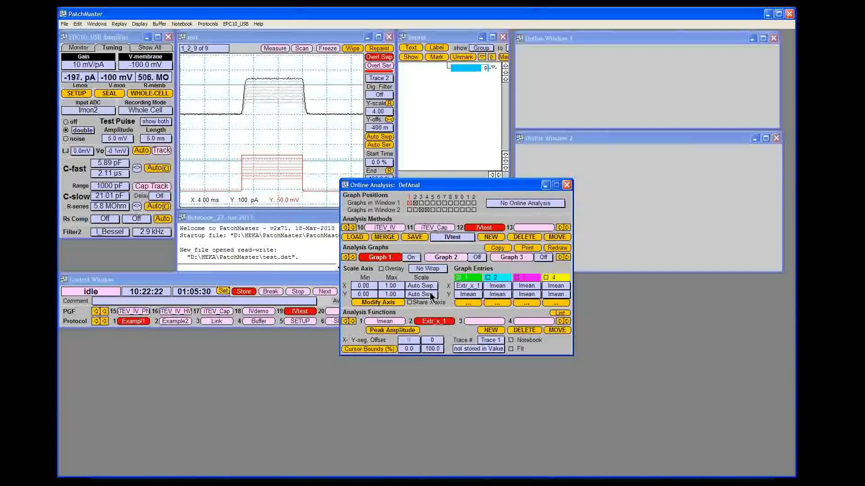
pyautogui.click(382, 269)
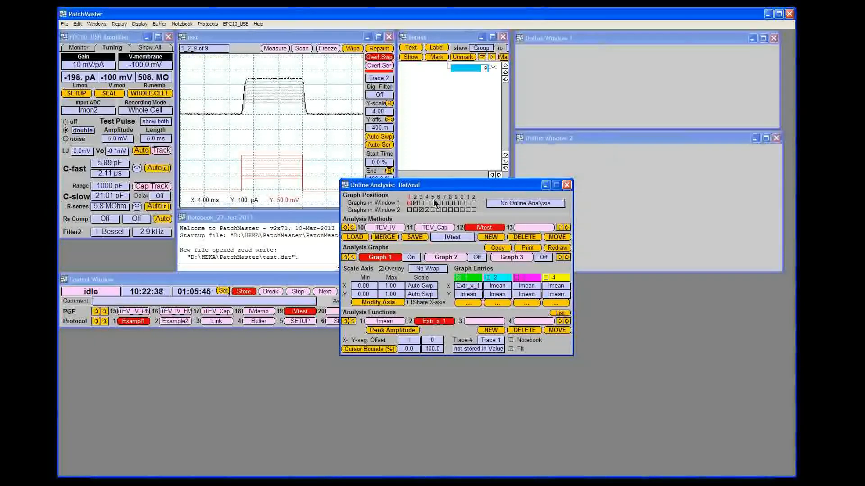
# Clear the unneeded graph positions in both online windows so that only Graph 1 is assigned to Window 1.
pyautogui.click(426, 212)
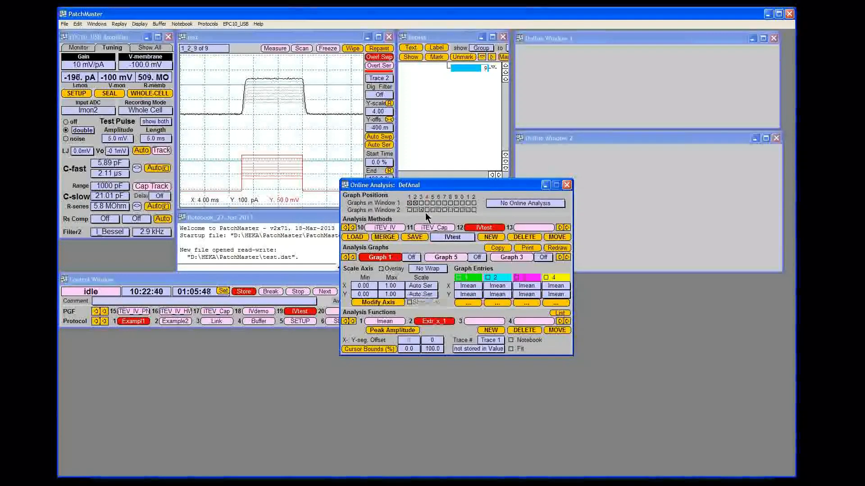
pyautogui.click(420, 209)
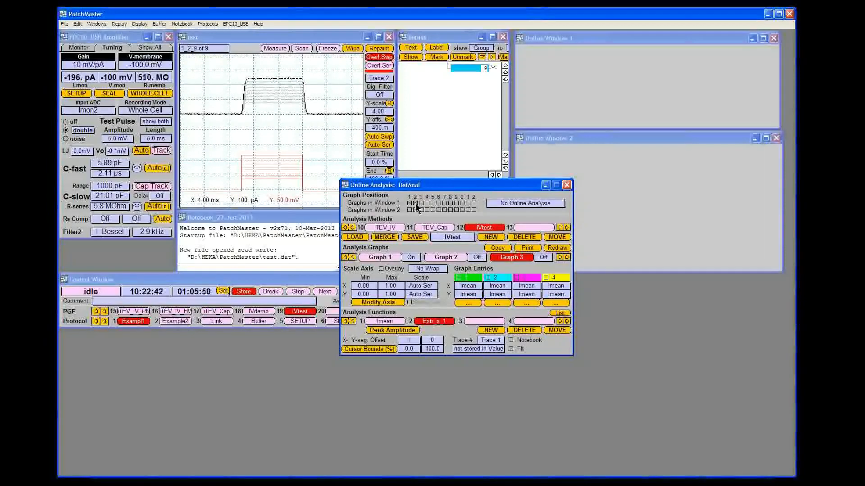
pyautogui.click(415, 203)
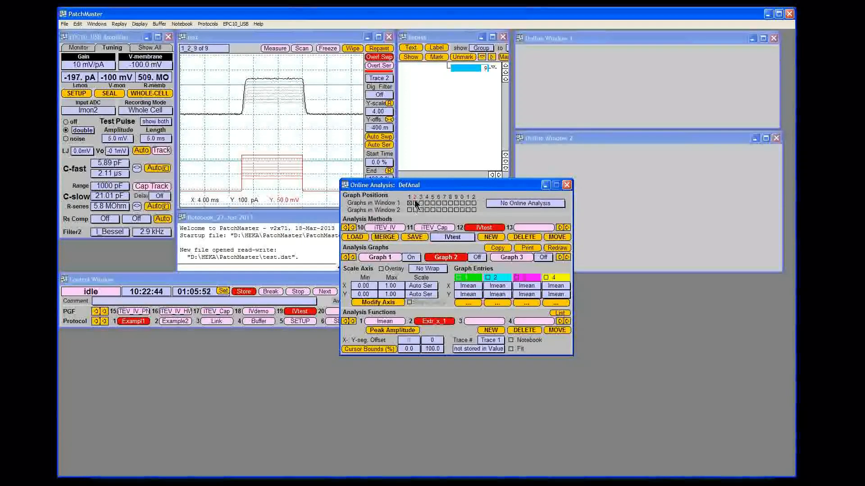
pyautogui.click(409, 204)
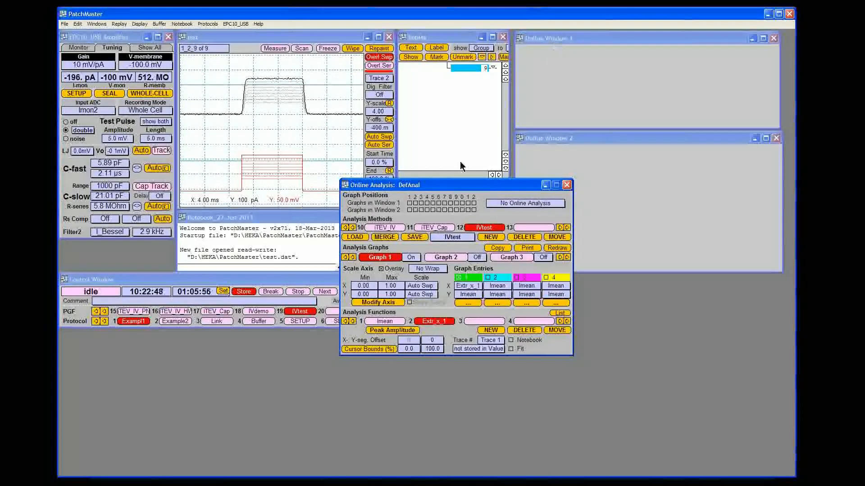
pyautogui.click(409, 203)
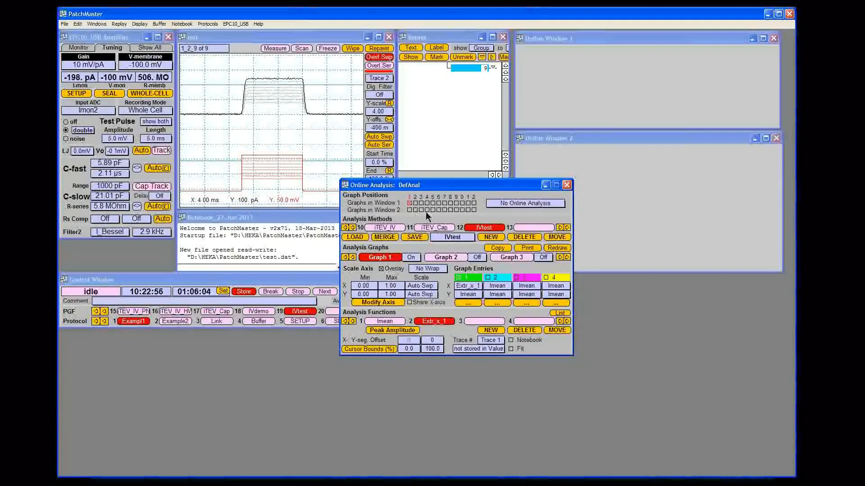
# Set the online analysis mode to Automatic Stimulus Control and close the Online Analysis window.
pyautogui.click(519, 202)
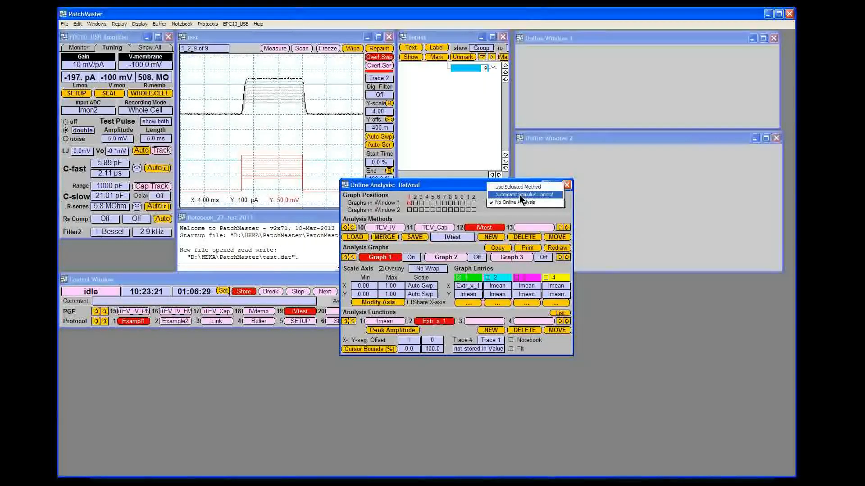
pyautogui.click(520, 195)
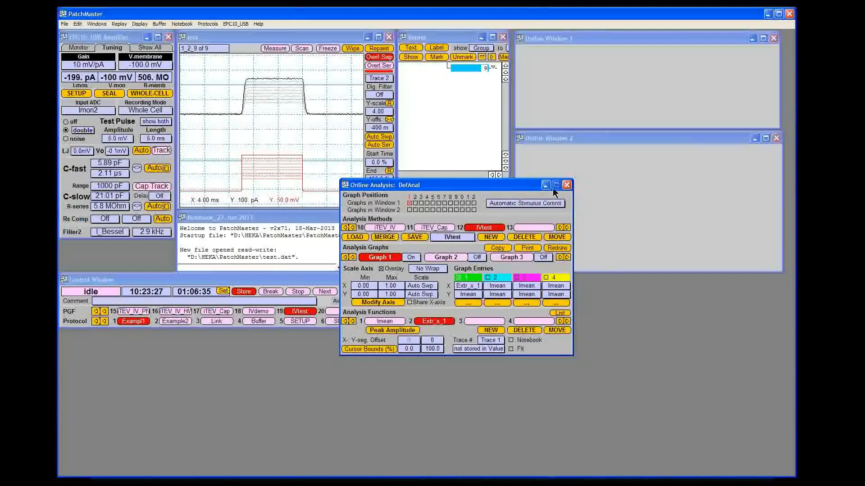
pyautogui.click(566, 186)
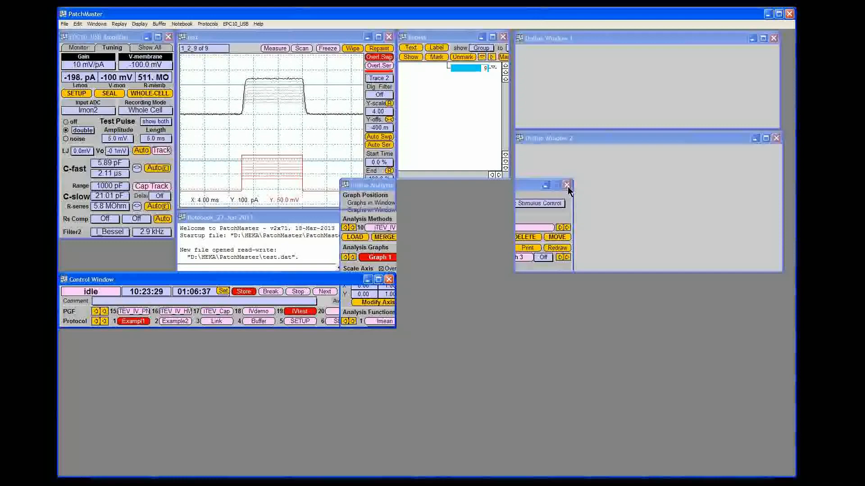
# Assign the IVtest analysis method to the IVtest pulse sequence, close the Pulse Generator, and run the sequence.
pyautogui.click(97, 24)
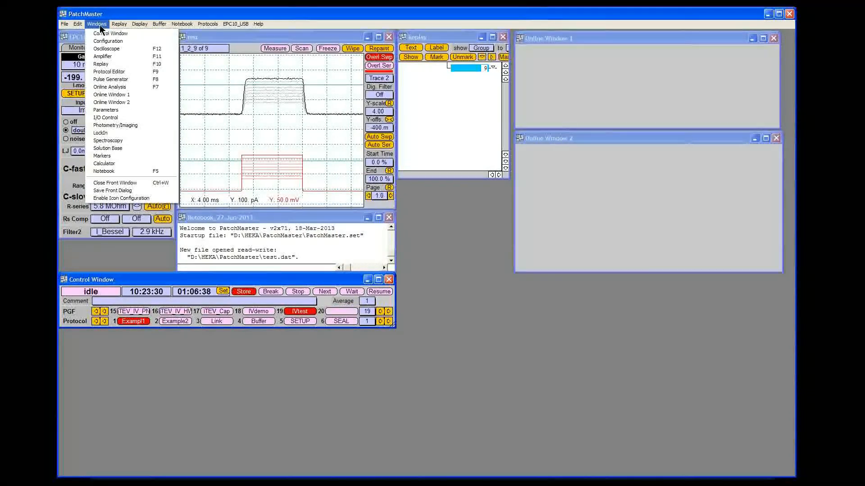
pyautogui.click(112, 80)
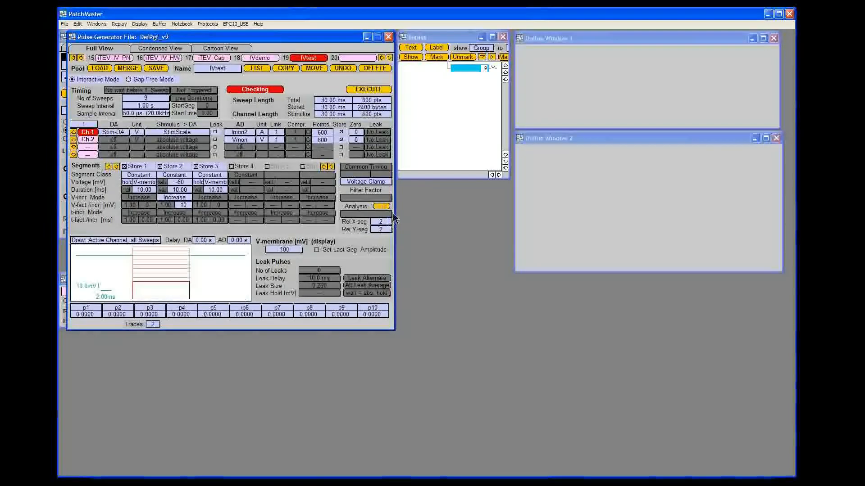
pyautogui.click(356, 215)
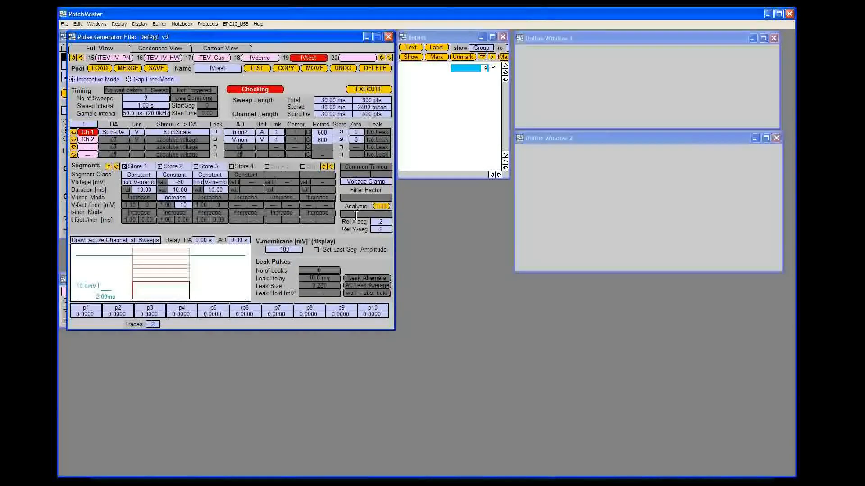
pyautogui.write('IVt')
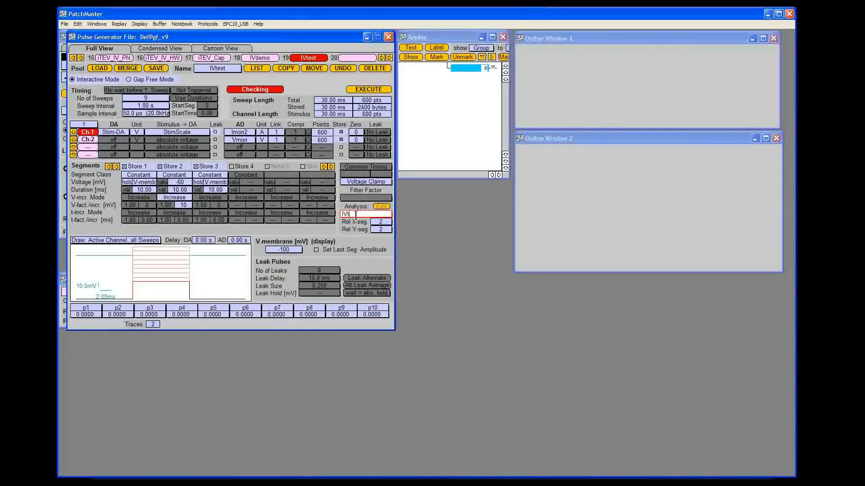
pyautogui.write('est')
pyautogui.press('Return')
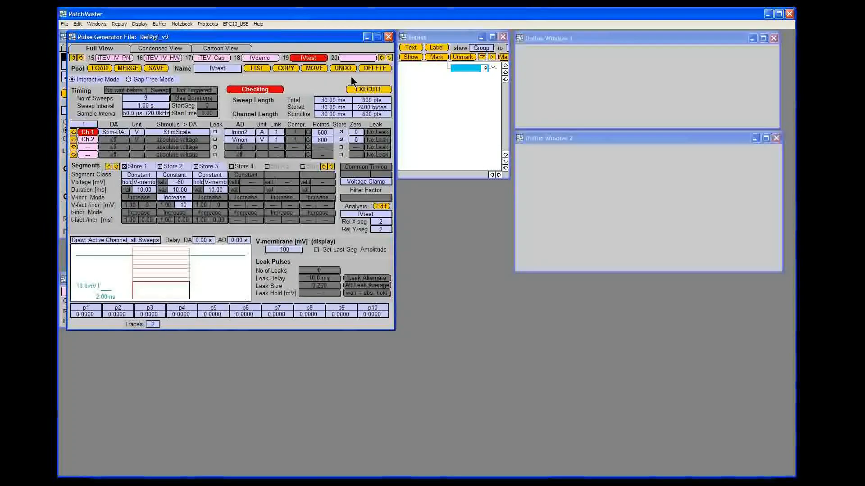
pyautogui.click(388, 38)
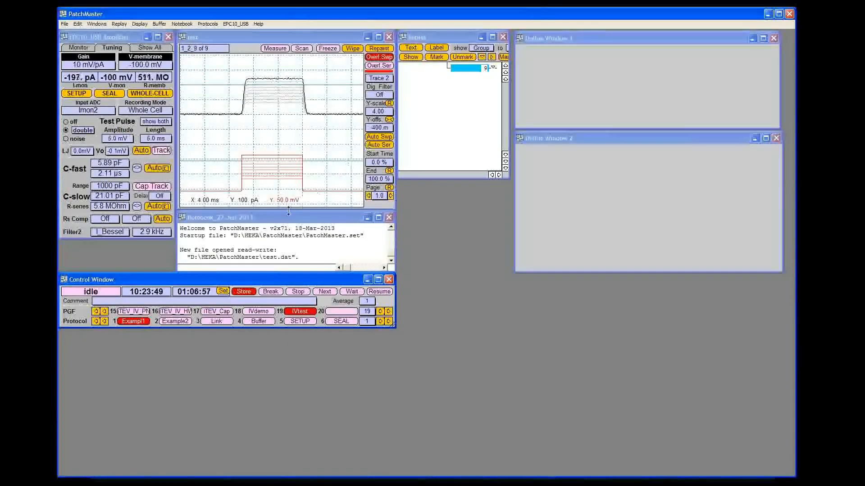
pyautogui.click(300, 311)
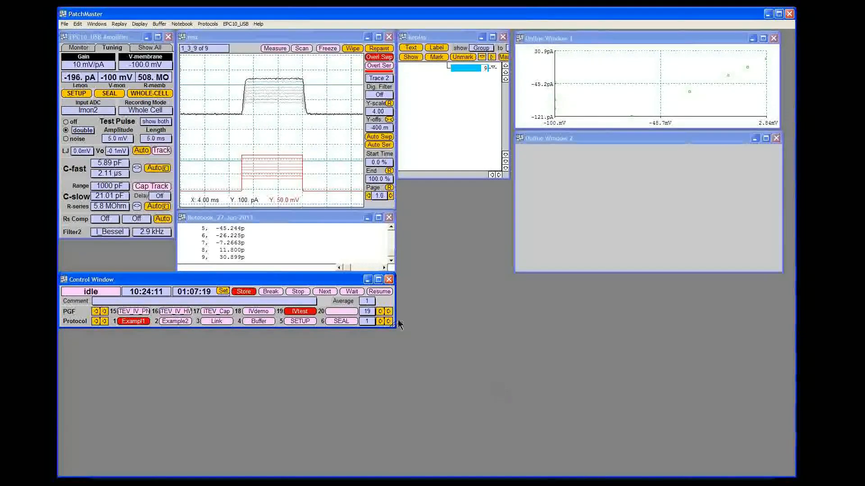
# Reopen the Online Analysis window, move it clear of the online graphs, and set the Extr_x_1 analysis function to Trace 2.
pyautogui.click(97, 25)
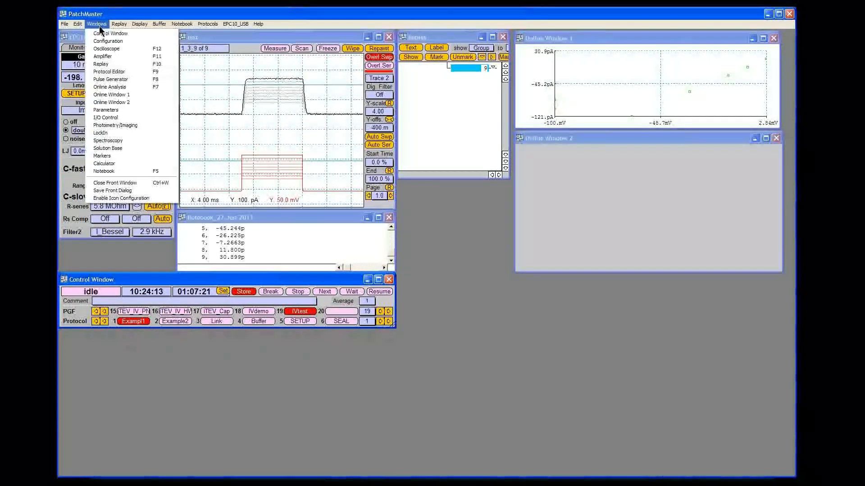
pyautogui.click(120, 94)
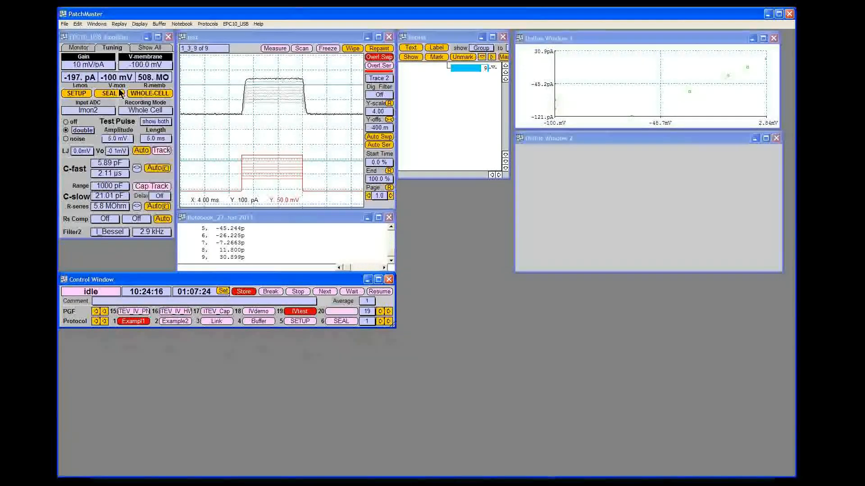
pyautogui.moveTo(410, 186); pyautogui.dragTo(489, 225)
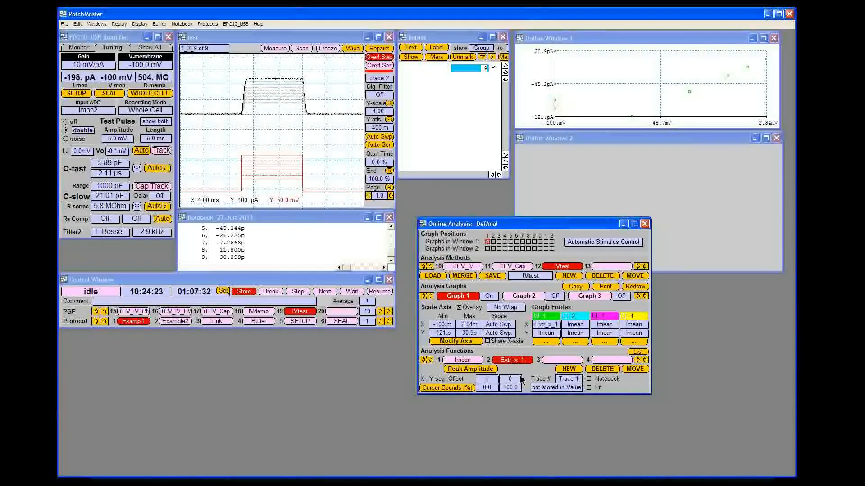
pyautogui.click(570, 379)
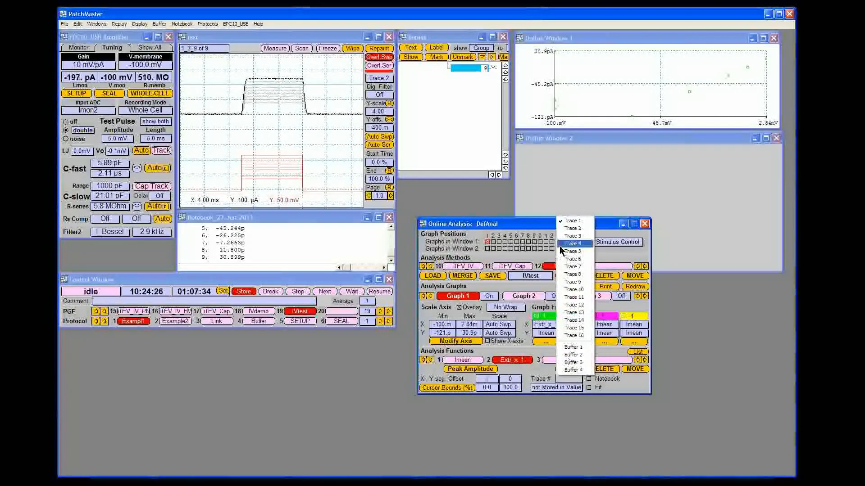
pyautogui.click(569, 232)
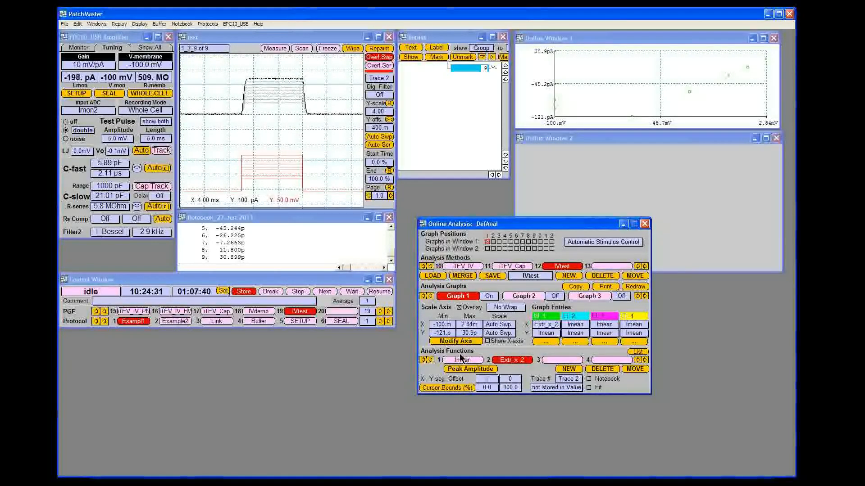
# Add a Timer Time function as the third analysis function of the IVtest method.
pyautogui.click(567, 362)
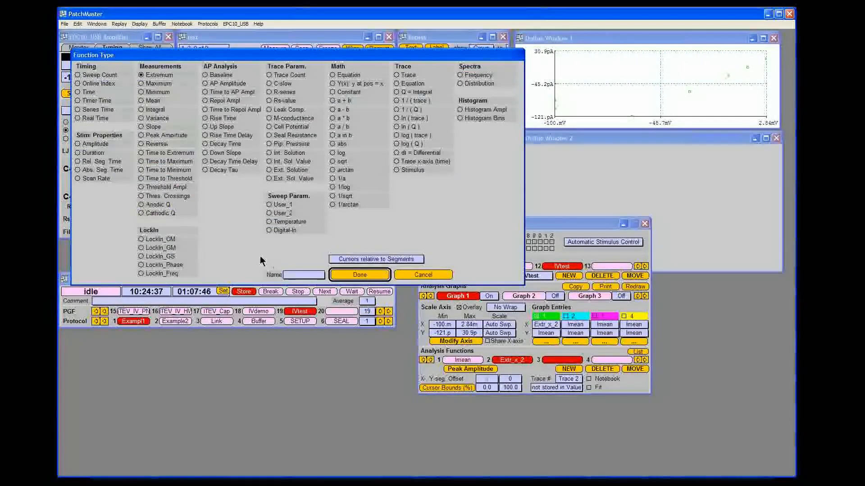
pyautogui.click(87, 102)
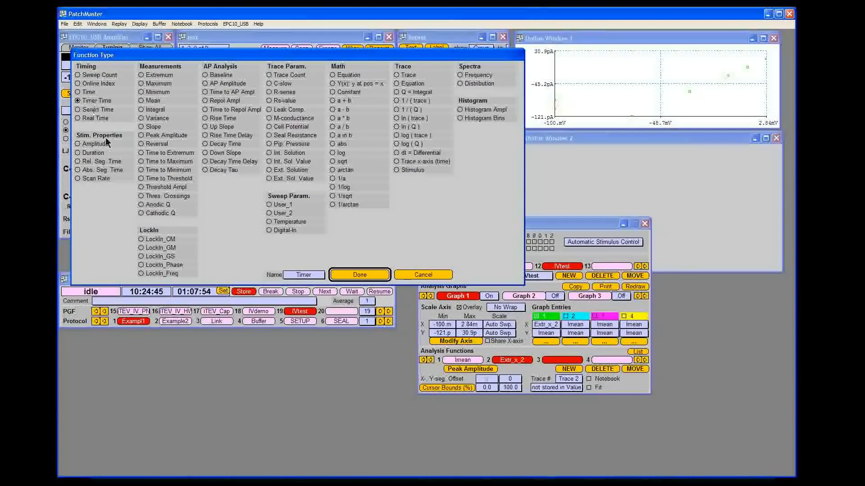
pyautogui.click(360, 275)
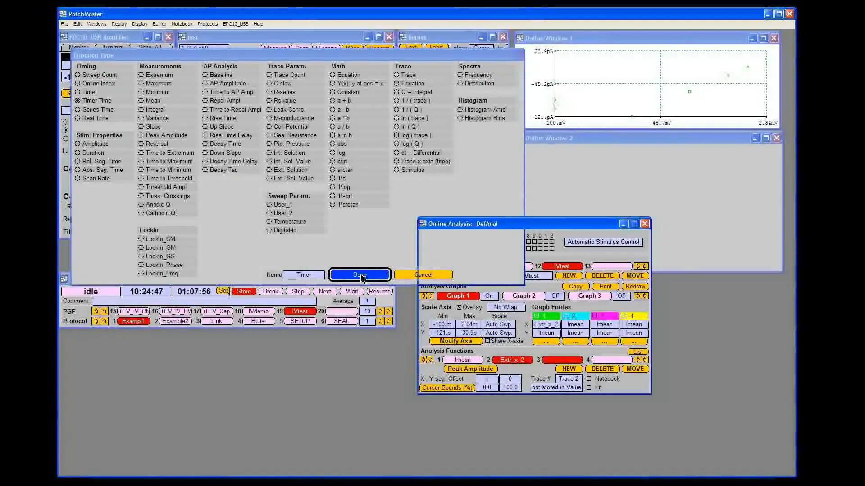
# Add R-series and C-slow as the fourth and fifth analysis functions of the IVtest method.
pyautogui.click(616, 361)
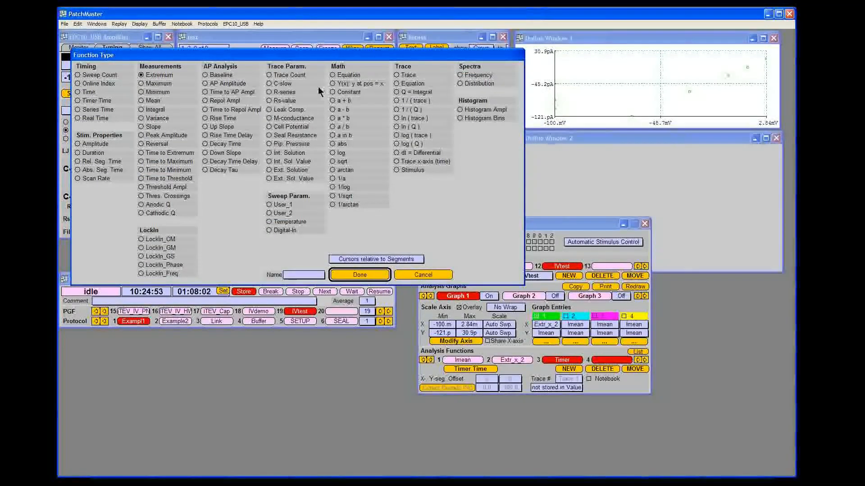
pyautogui.click(279, 93)
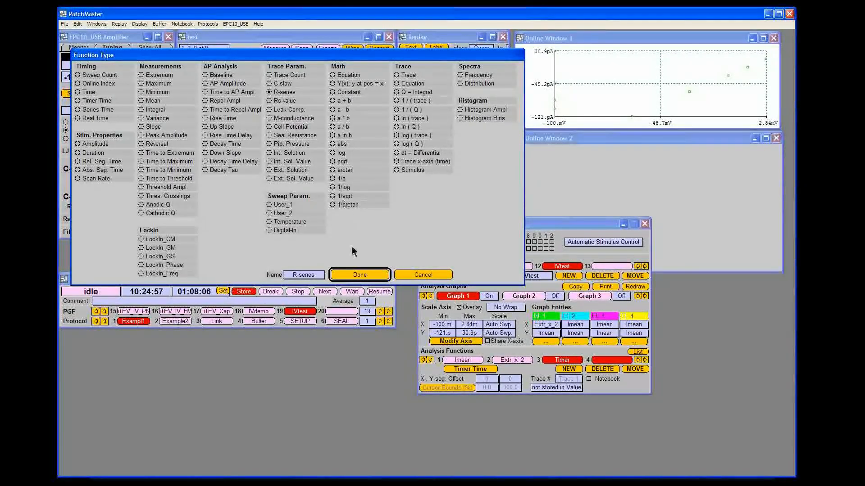
pyautogui.click(359, 275)
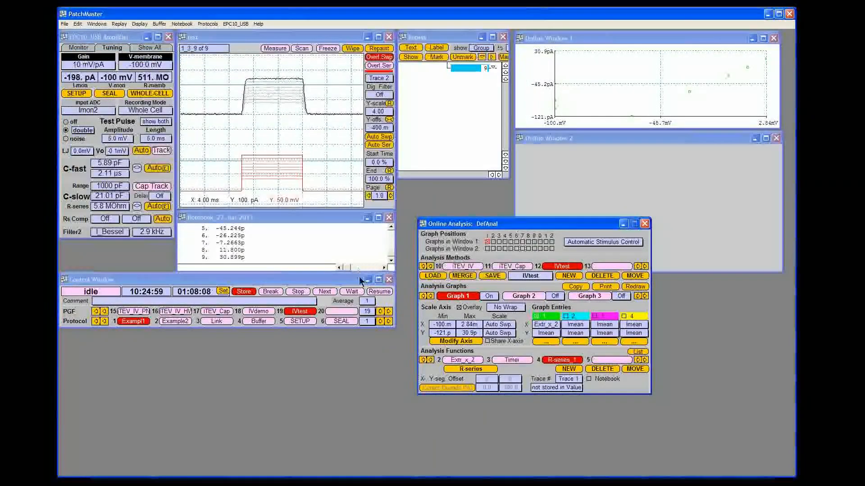
pyautogui.click(611, 360)
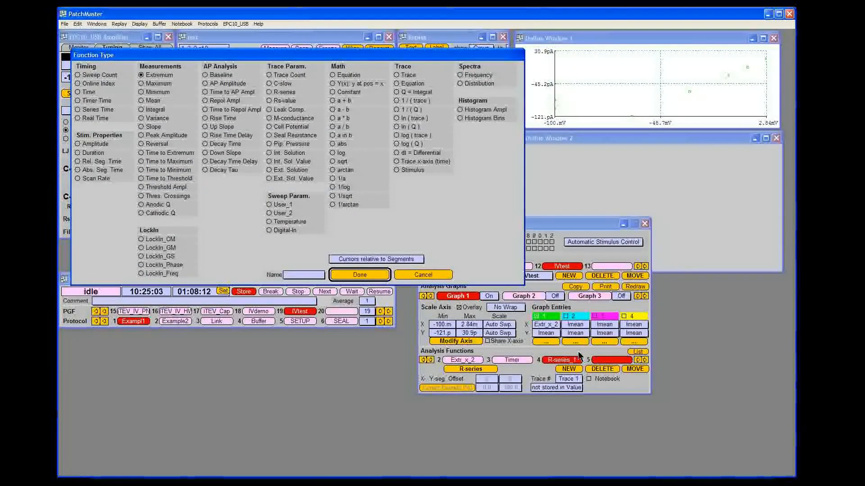
pyautogui.click(281, 83)
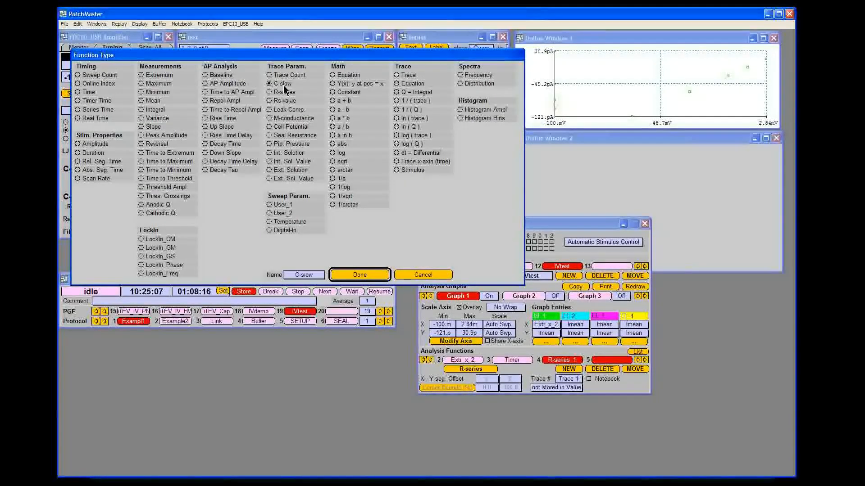
pyautogui.click(374, 277)
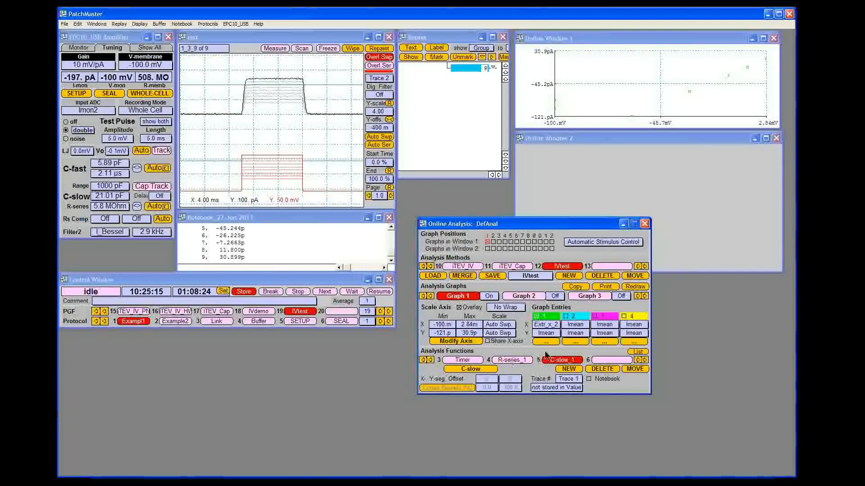
# Turn on Graph 2 and enable its second graph entry with Timer on X and R-series_1 on Y.
pyautogui.click(555, 296)
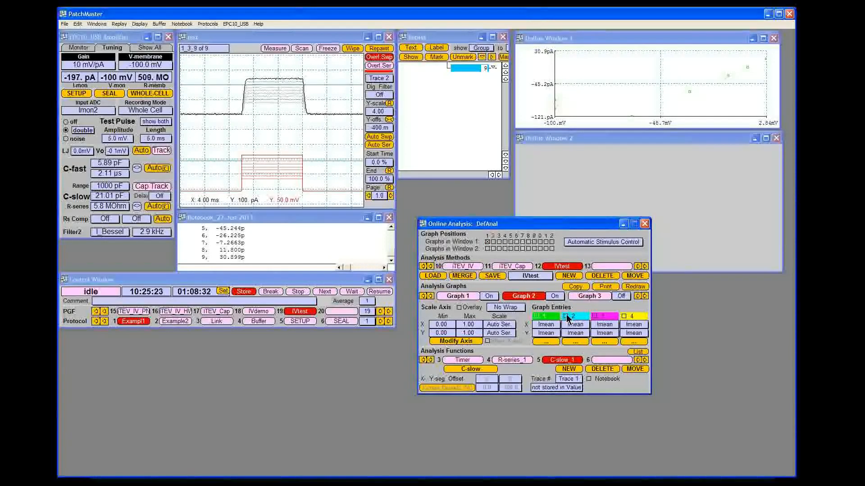
pyautogui.click(566, 317)
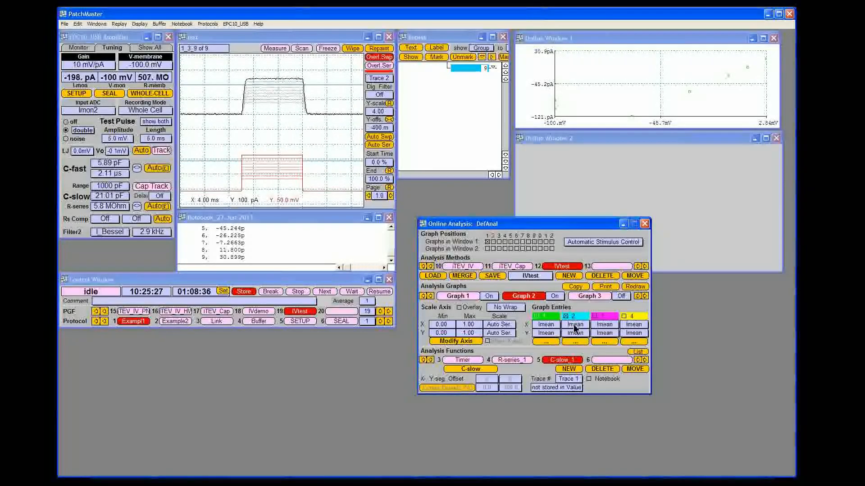
pyautogui.click(575, 325)
pyautogui.click(576, 341)
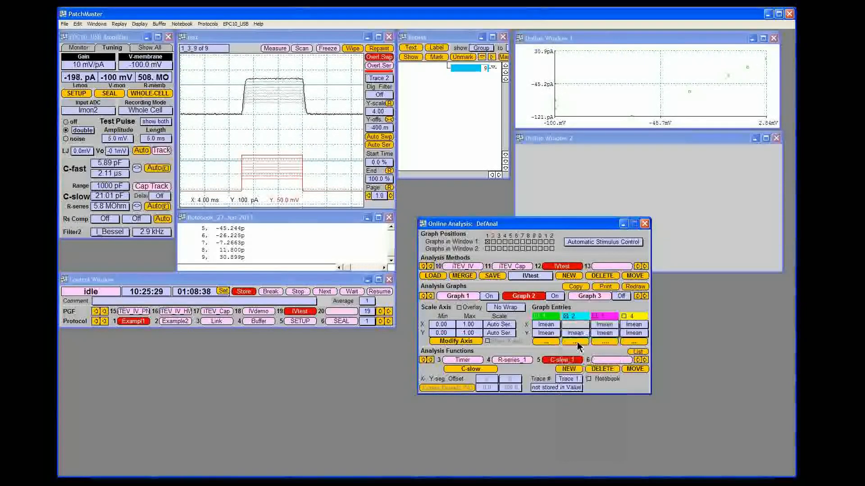
pyautogui.click(577, 333)
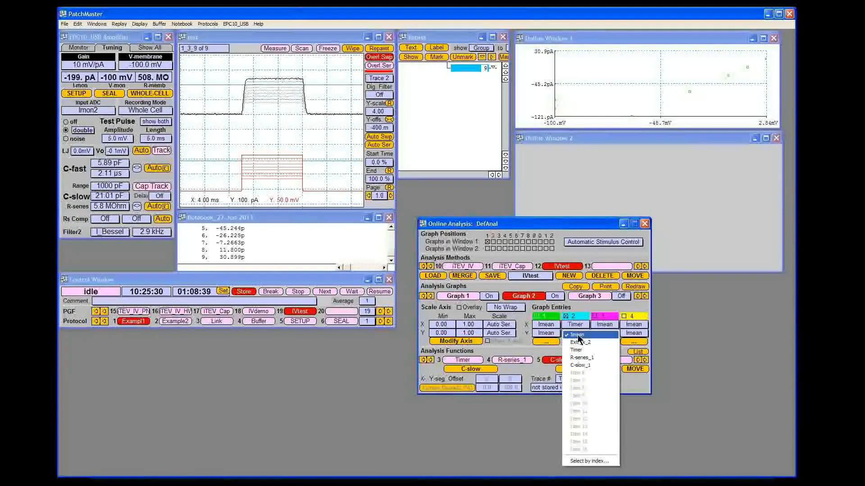
pyautogui.click(580, 358)
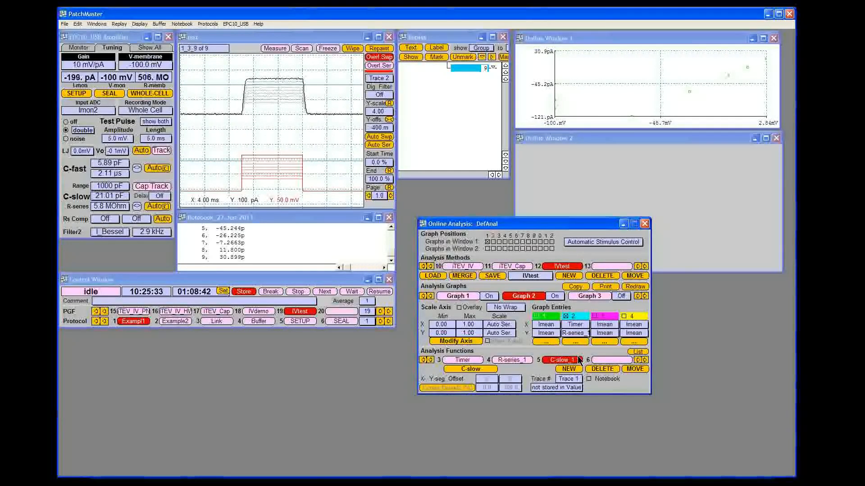
# Turn on Graph 3 and set its third graph entry to Timer on X and C-slow_1 on Y.
pyautogui.click(603, 298)
pyautogui.click(621, 297)
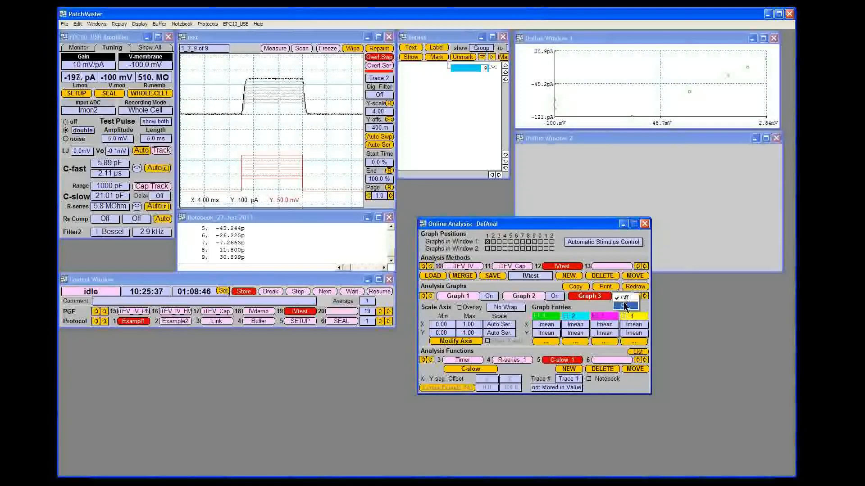
pyautogui.click(624, 307)
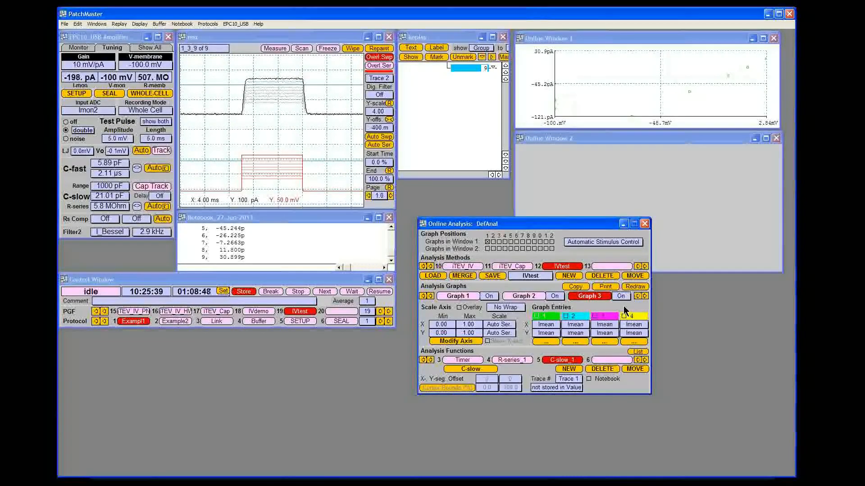
pyautogui.click(604, 325)
pyautogui.click(607, 342)
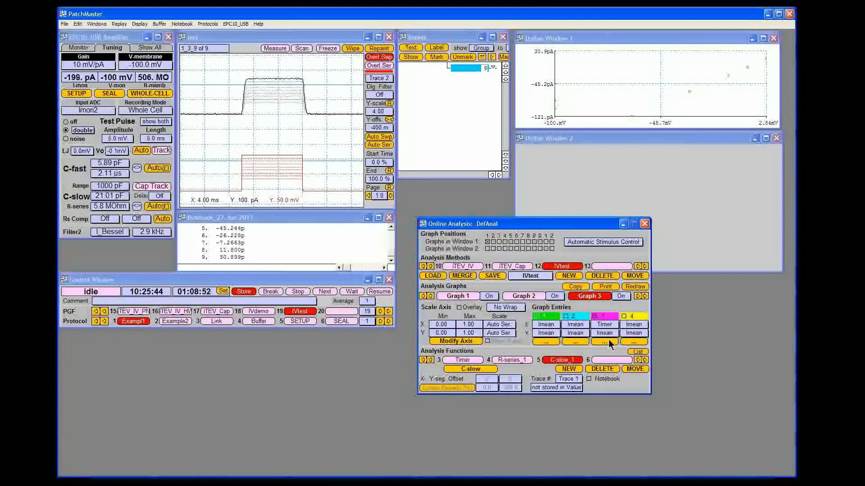
pyautogui.click(606, 333)
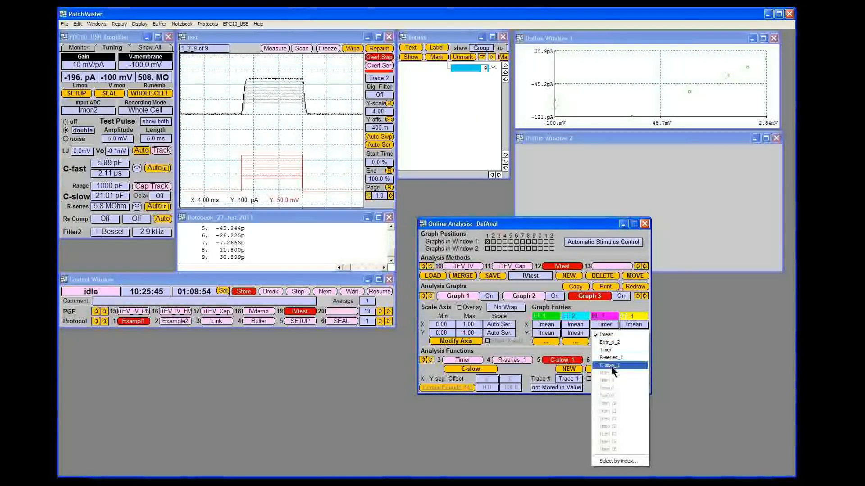
pyautogui.click(612, 367)
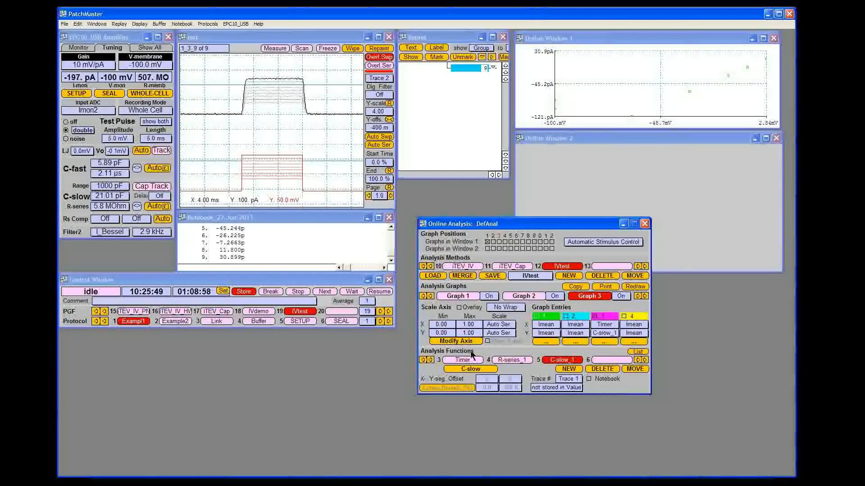
# Set Graph 3's X and Y scaling to auto after each sweep and enable Overlay.
pyautogui.click(497, 325)
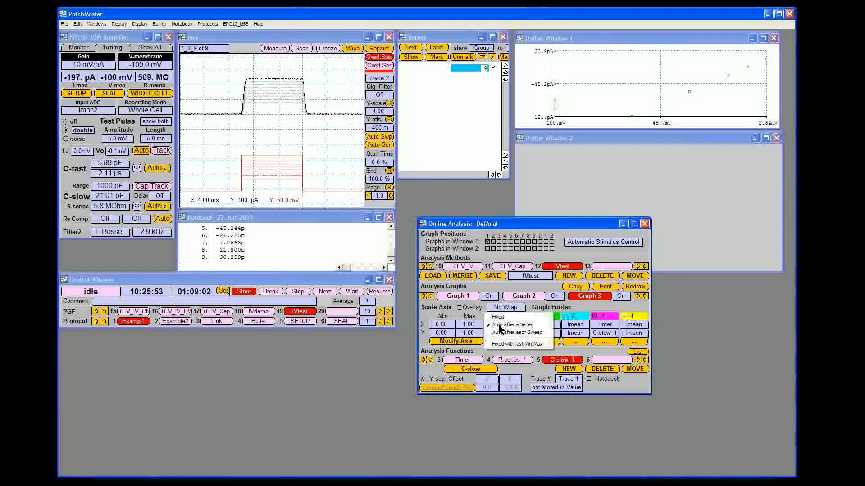
pyautogui.click(500, 334)
pyautogui.click(500, 333)
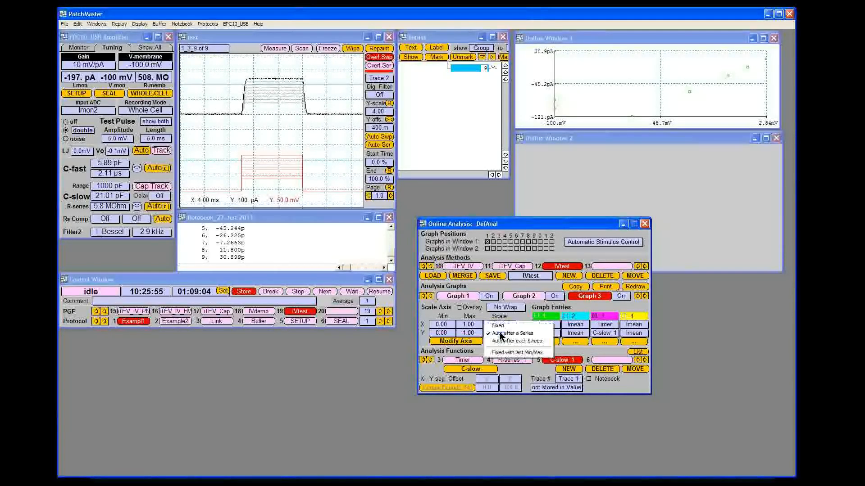
pyautogui.click(505, 342)
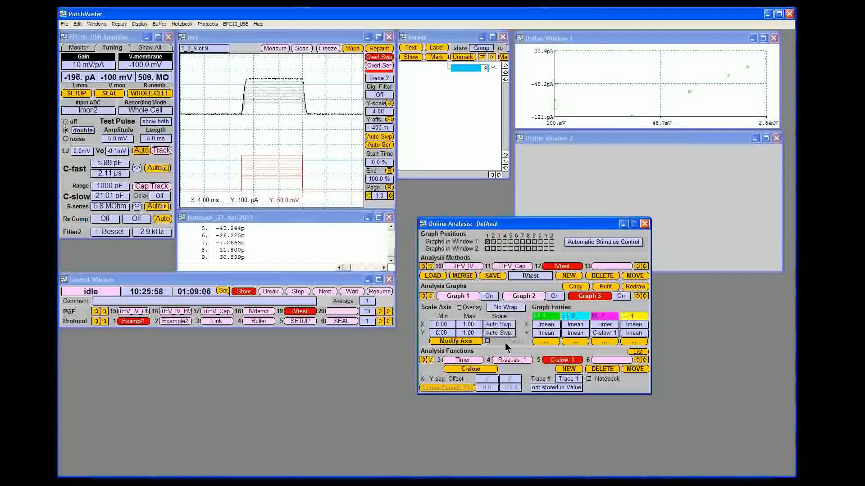
pyautogui.click(460, 307)
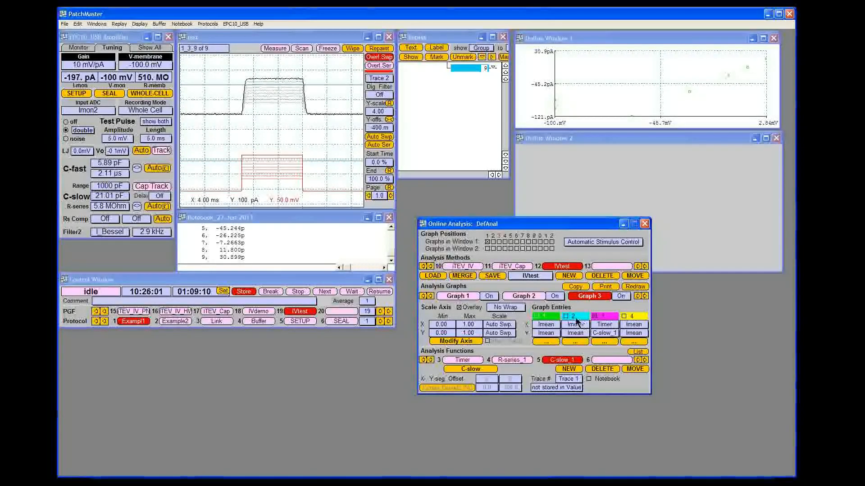
# Set both the X and Y axis scaling of Graph 2 to auto after each sweep.
pyautogui.click(519, 296)
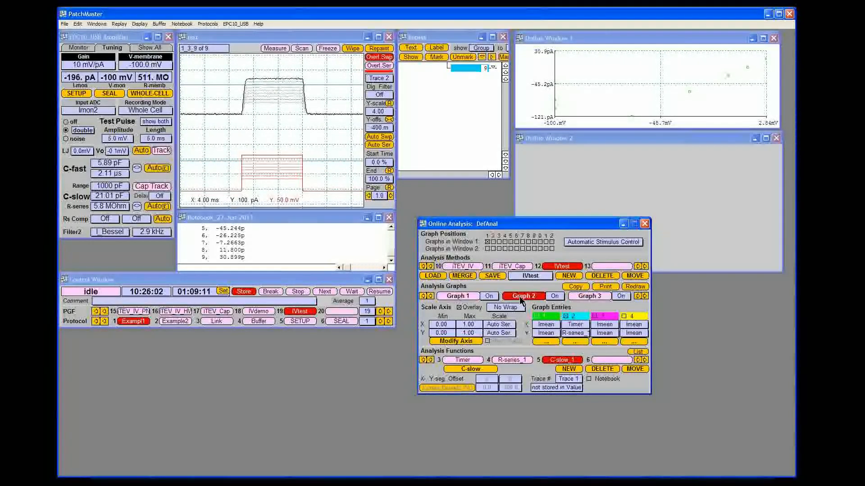
pyautogui.click(508, 325)
pyautogui.click(508, 332)
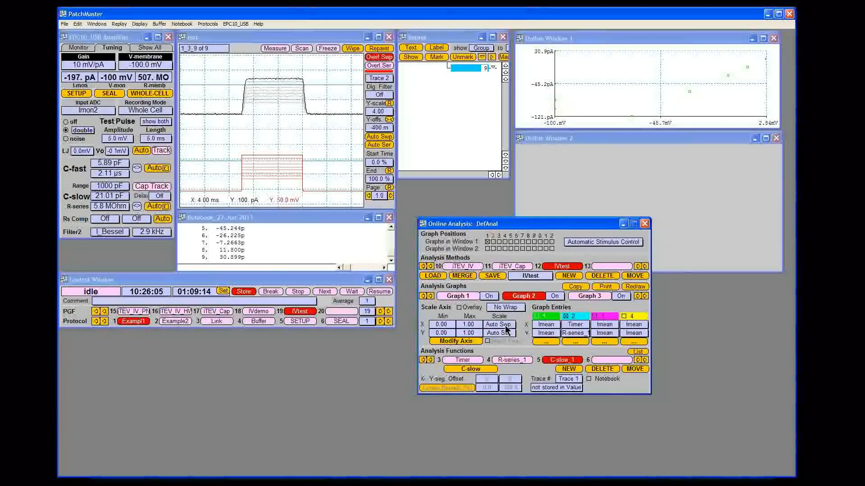
pyautogui.click(507, 334)
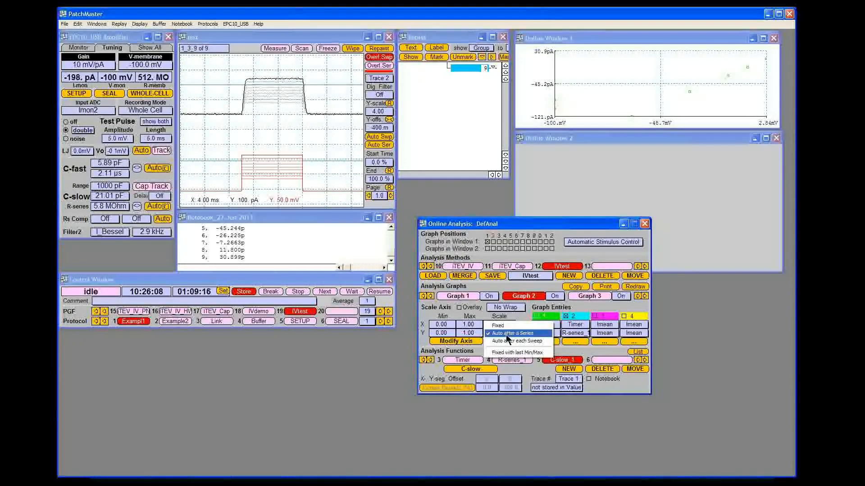
pyautogui.click(508, 343)
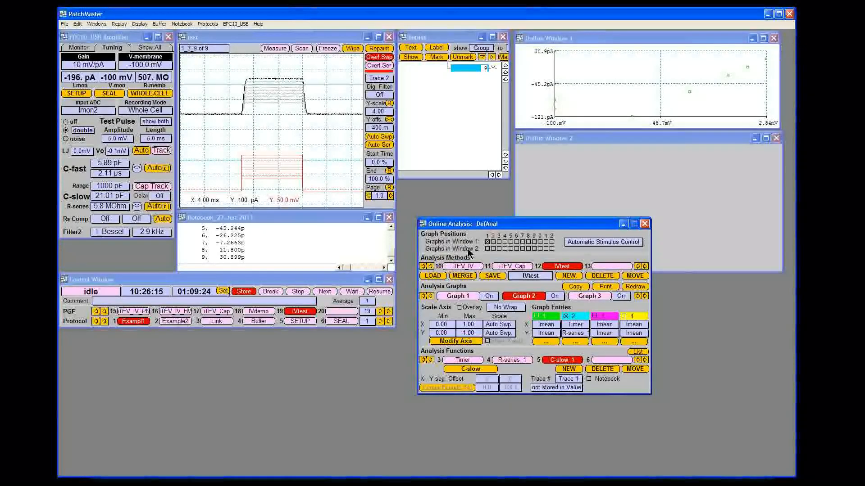
# Assign Graph 2 and Graph 3 to Online Window 2 and run the IVtest pulse sequence.
pyautogui.click(493, 249)
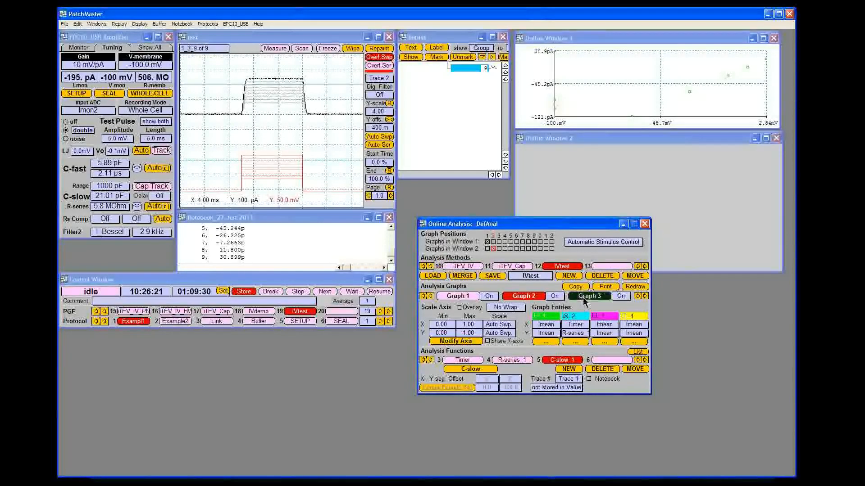
pyautogui.click(583, 296)
pyautogui.click(499, 249)
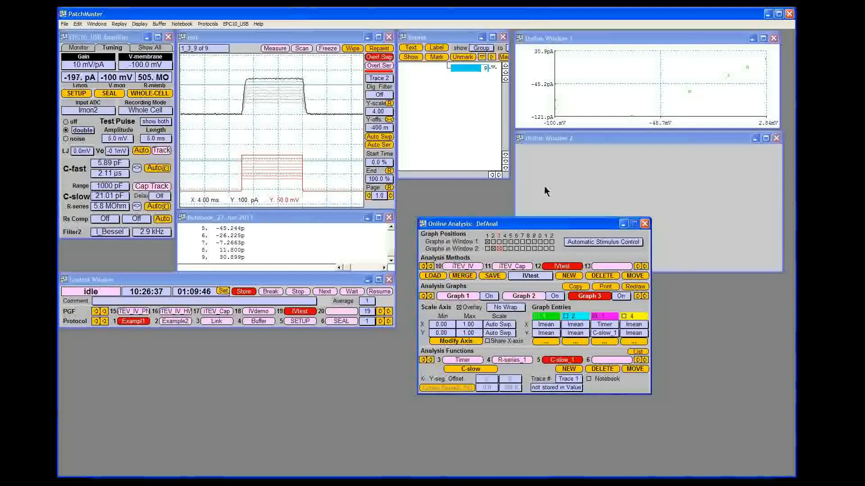
pyautogui.click(299, 313)
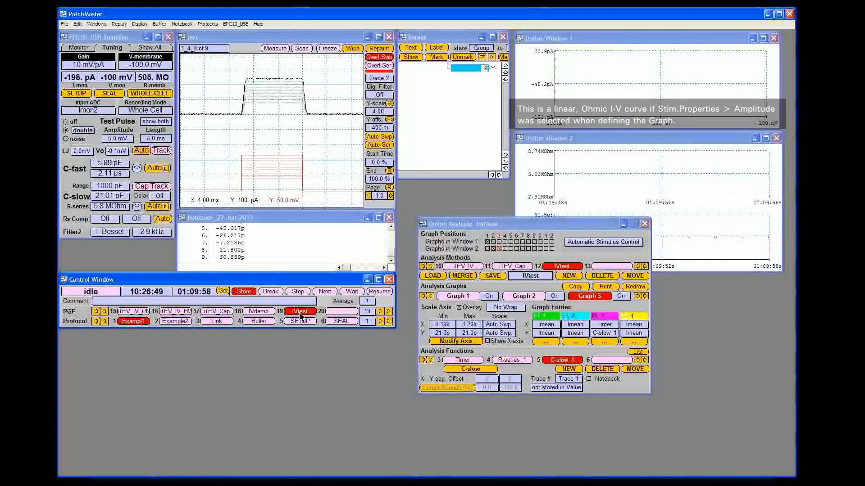
# Close the Online Analysis window and replay the first and second recorded IVtest series.
pyautogui.click(645, 223)
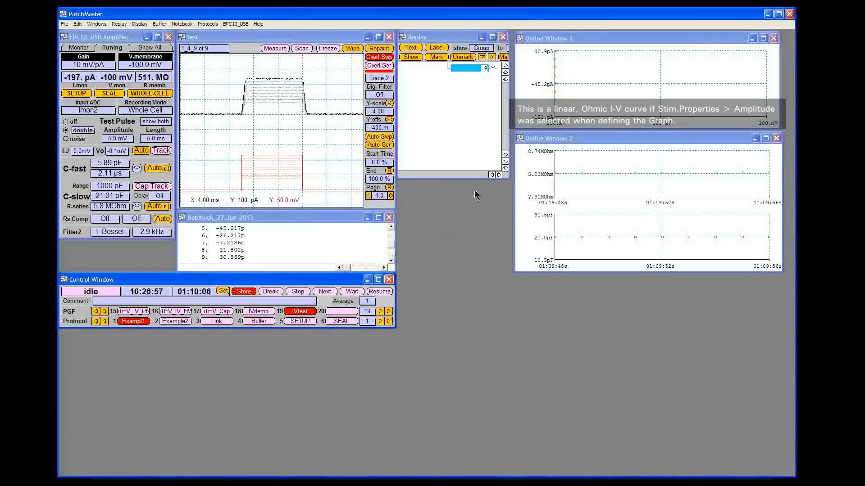
pyautogui.click(506, 68)
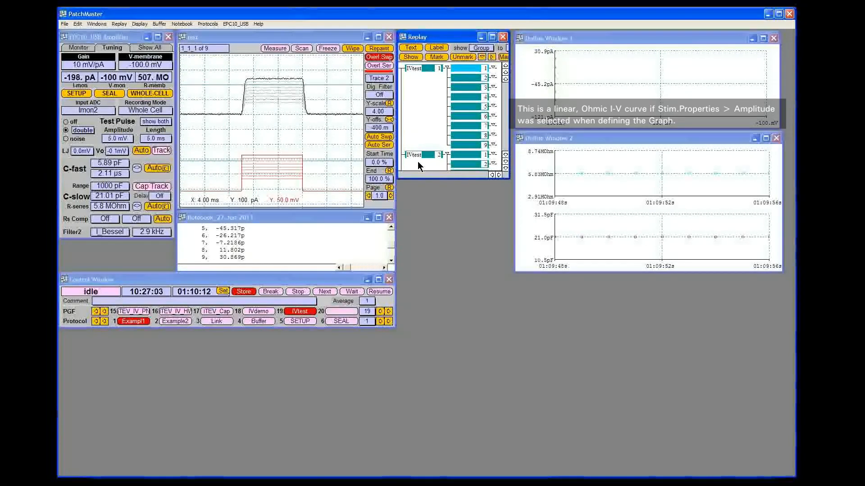
pyautogui.click(427, 69)
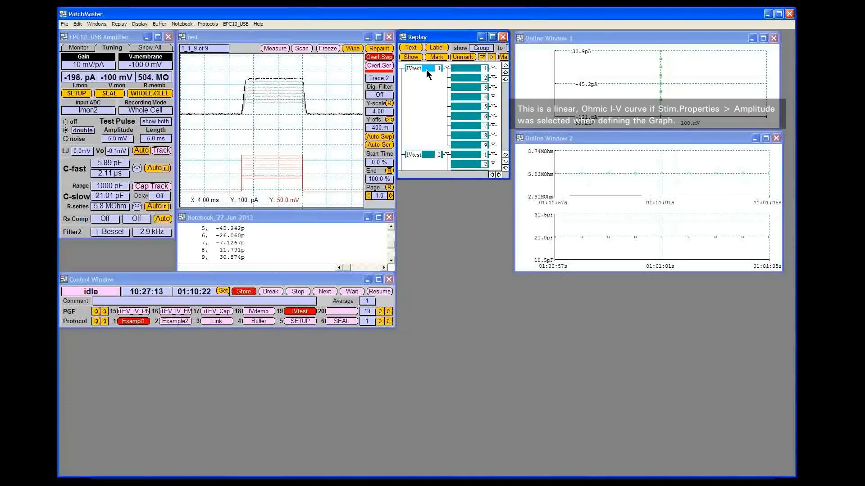
pyautogui.click(427, 155)
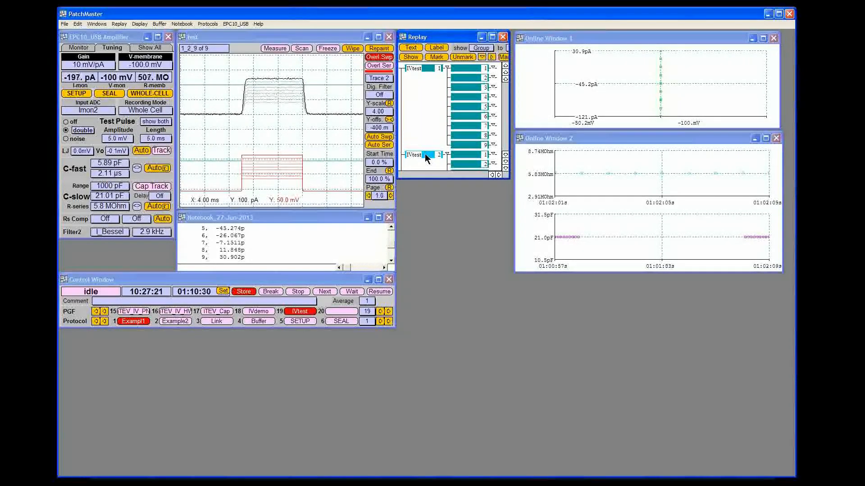
# Open the Protocol Editor and create a new protocol named IVtest without copying events from the previous protocol.
pyautogui.click(102, 24)
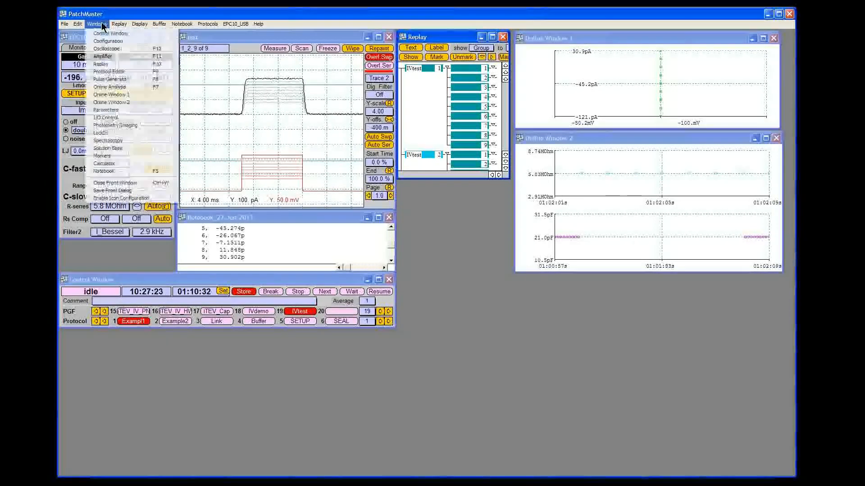
pyautogui.click(109, 79)
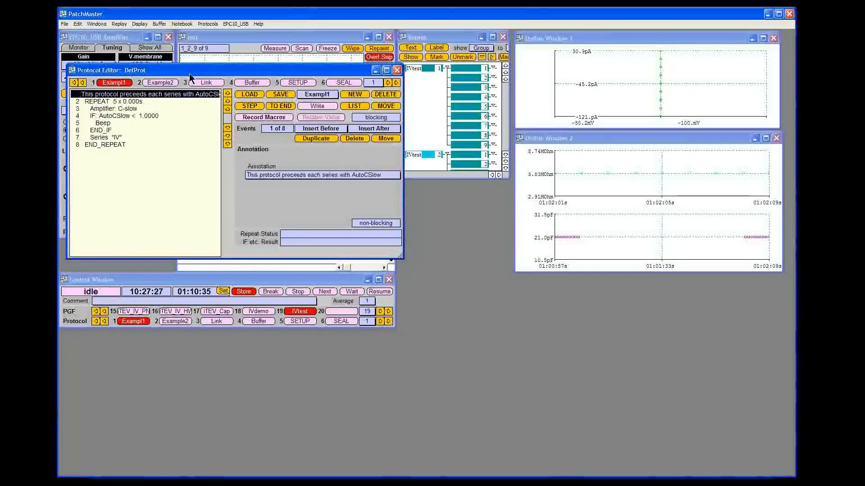
pyautogui.moveTo(191, 77); pyautogui.dragTo(413, 243)
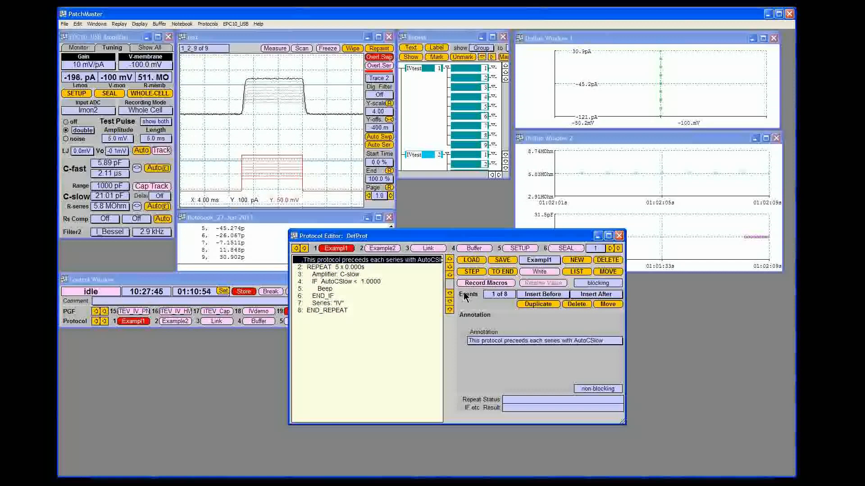
pyautogui.click(611, 251)
pyautogui.click(611, 251)
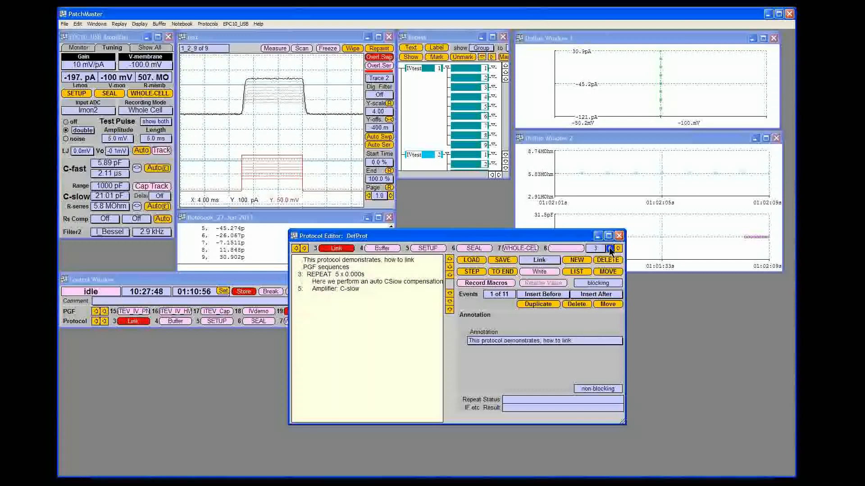
pyautogui.click(565, 249)
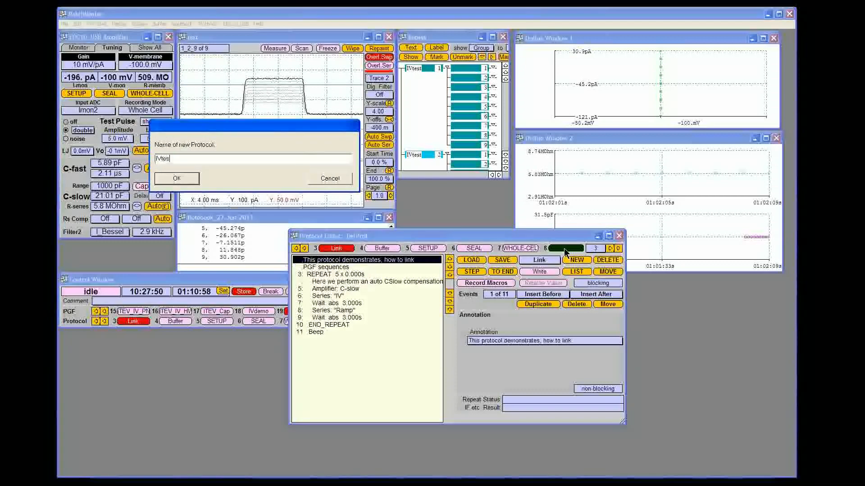
pyautogui.press('Return')
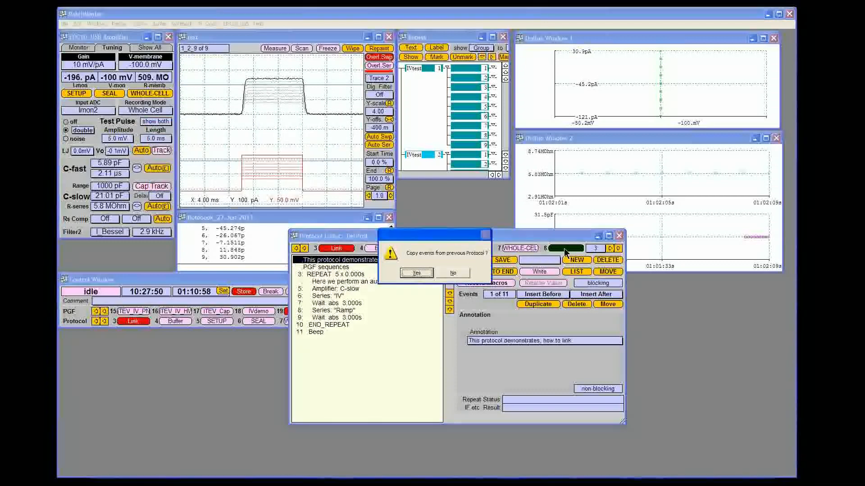
pyautogui.click(463, 275)
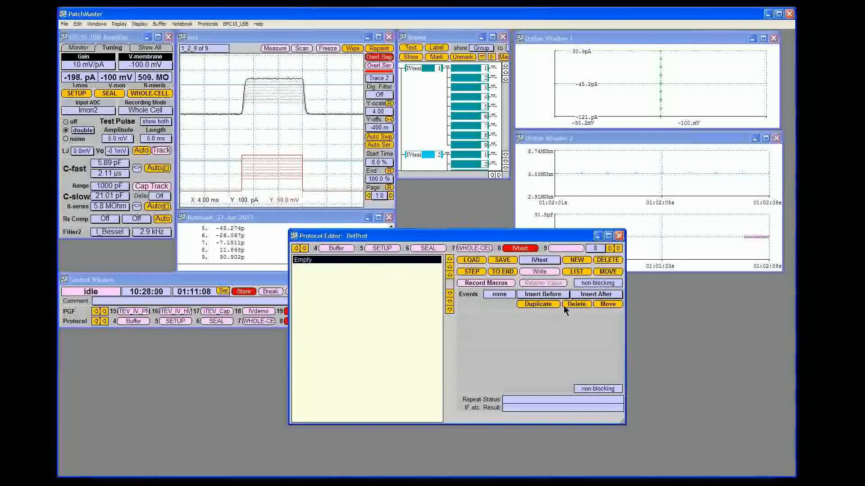
# Insert a REPEAT event into the IVtest protocol and set its number of repeats to 5.
pyautogui.click(598, 296)
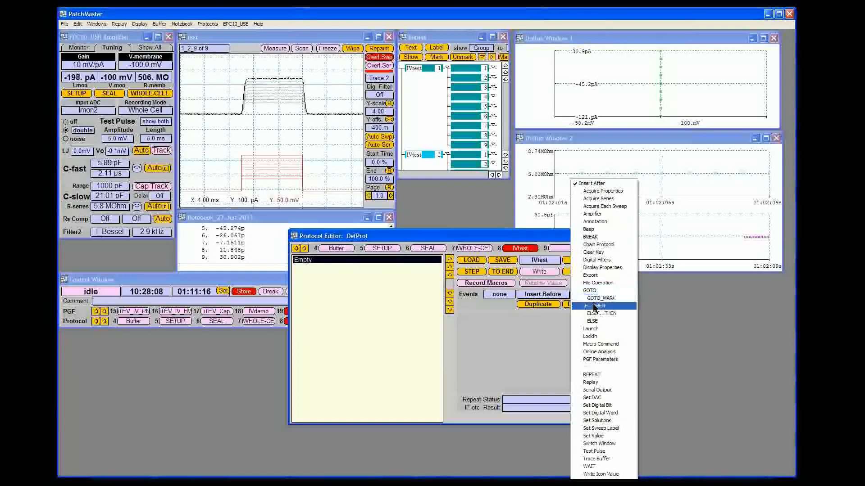
pyautogui.click(603, 374)
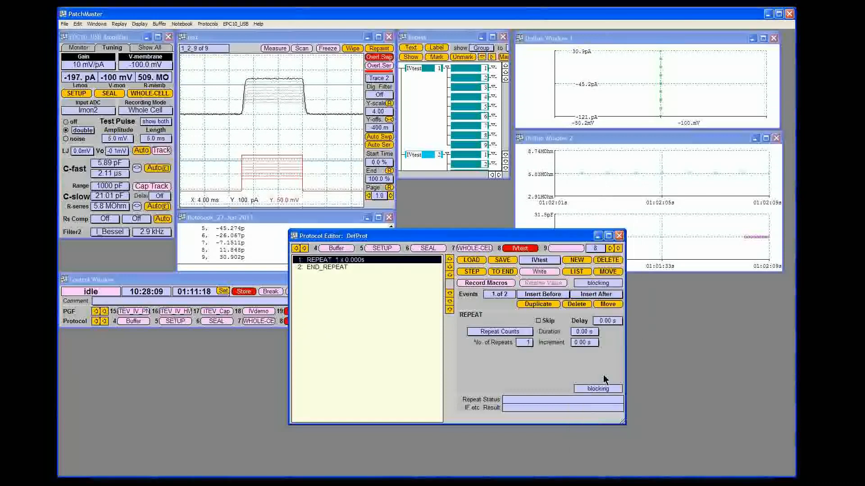
pyautogui.click(529, 344)
pyautogui.press('Return')
# Insert an Acquire Series event inside the REPEAT loop and assign it the IVtest PGF template.
pyautogui.click(595, 293)
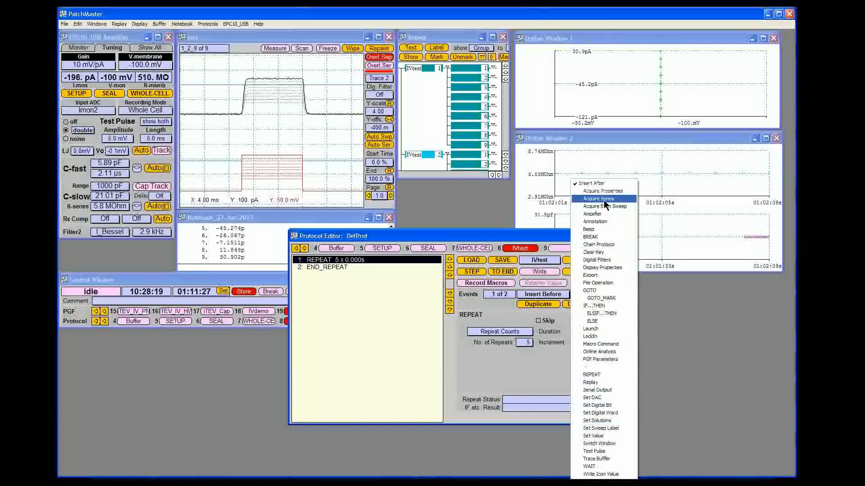
pyautogui.click(598, 199)
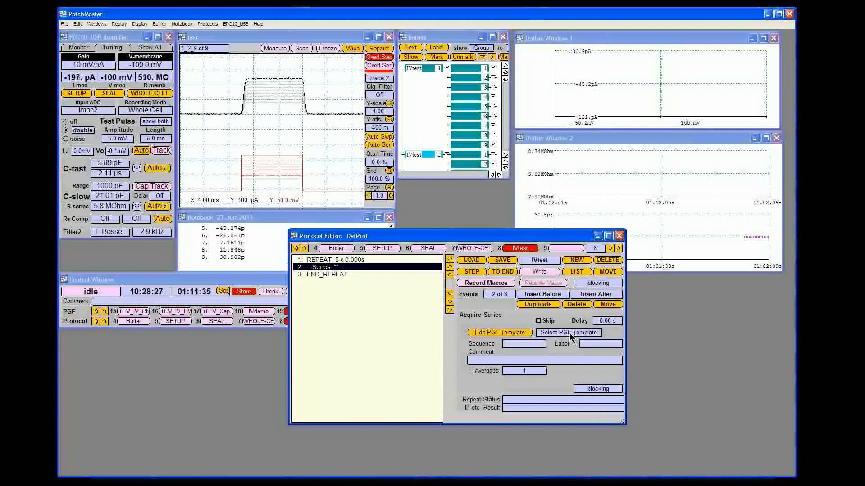
pyautogui.click(569, 333)
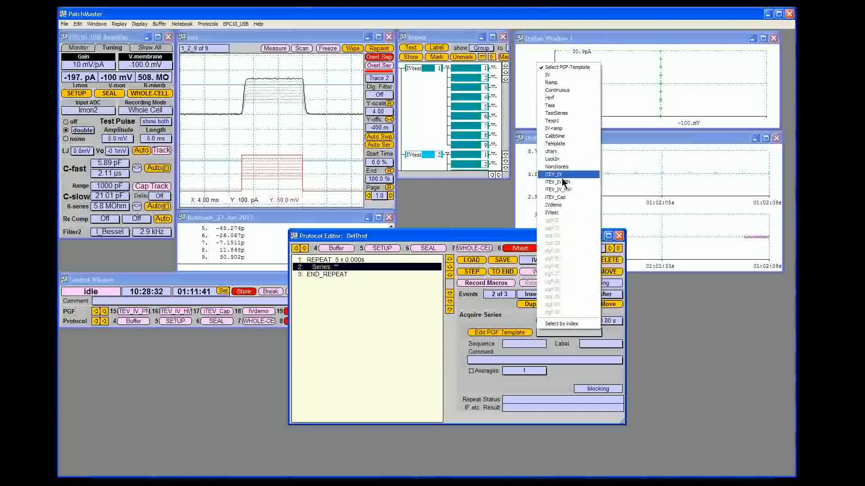
pyautogui.click(554, 213)
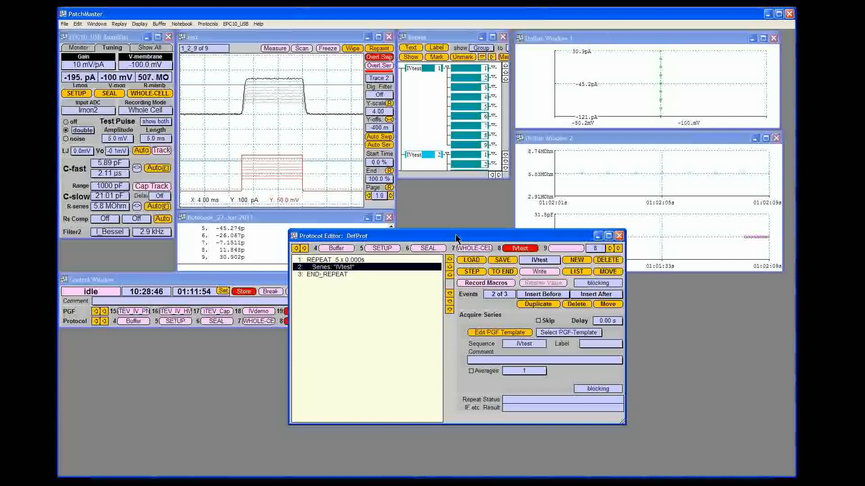
# Move the Protocol Editor clear of the online windows and Control Window, and run the IVtest protocol.
pyautogui.moveTo(455, 238); pyautogui.dragTo(608, 283)
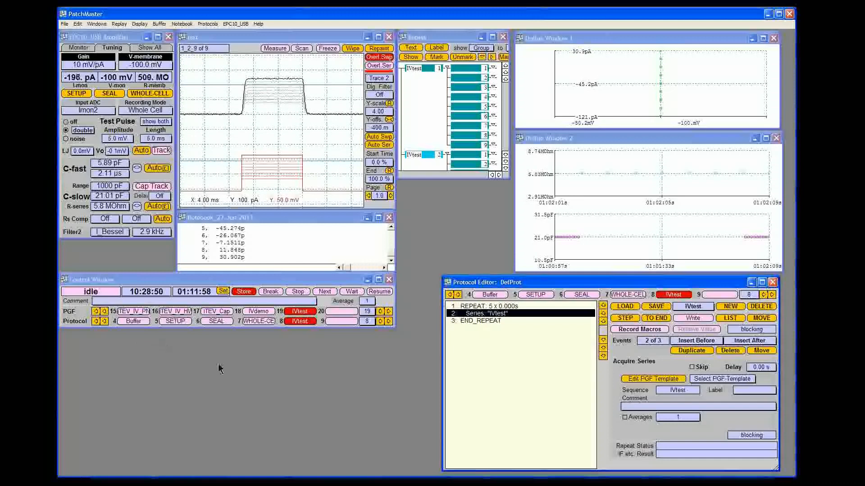
pyautogui.click(303, 322)
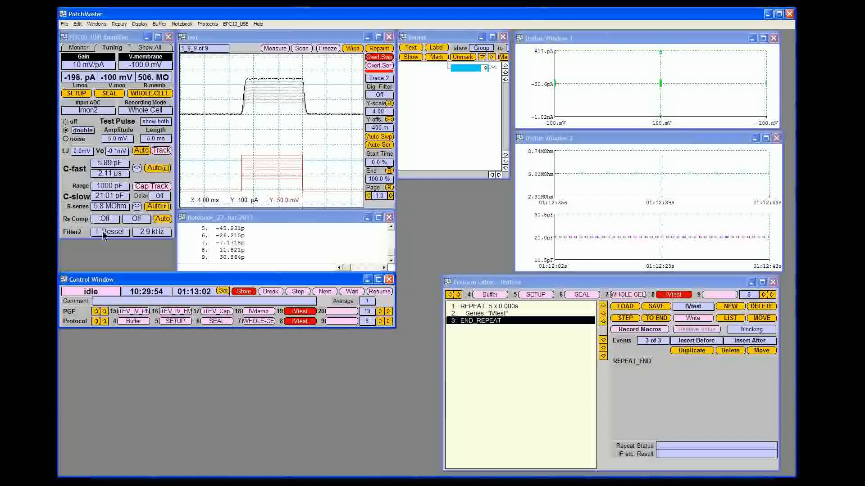
# Insert an Amplifier event with Auto C-slow enabled directly after the REPEAT line and run the IVtest protocol again.
pyautogui.click(509, 287)
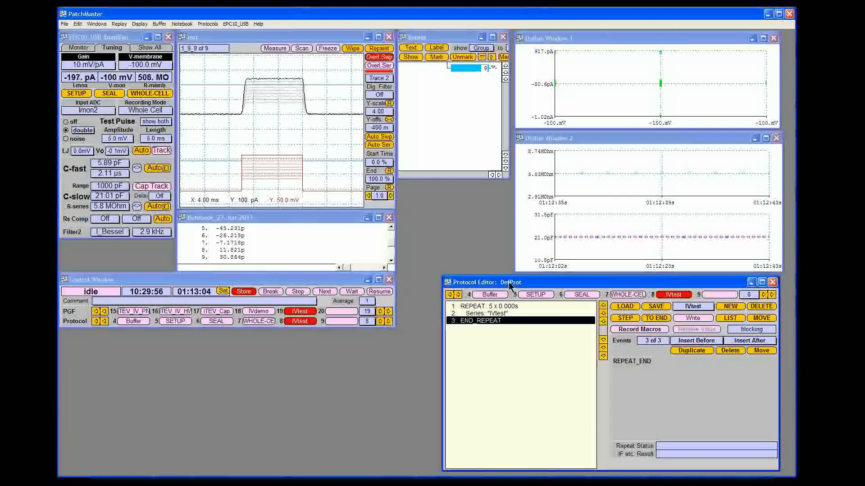
pyautogui.click(497, 307)
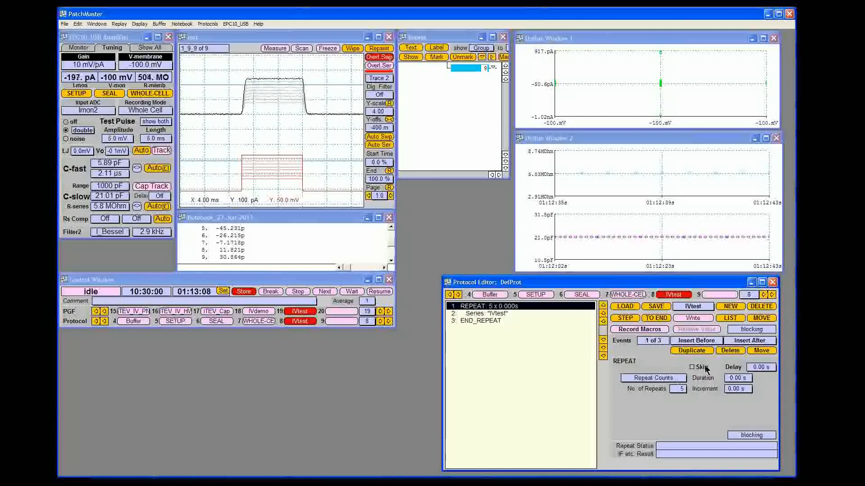
pyautogui.click(751, 342)
pyautogui.click(753, 73)
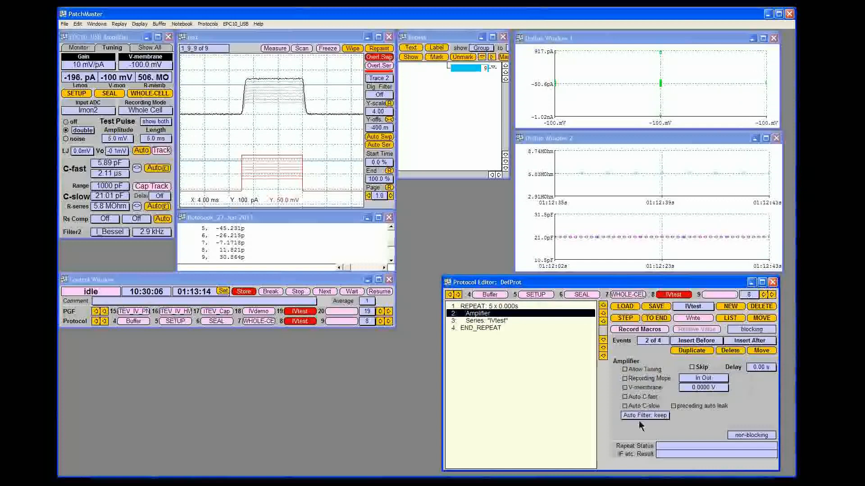
pyautogui.click(625, 406)
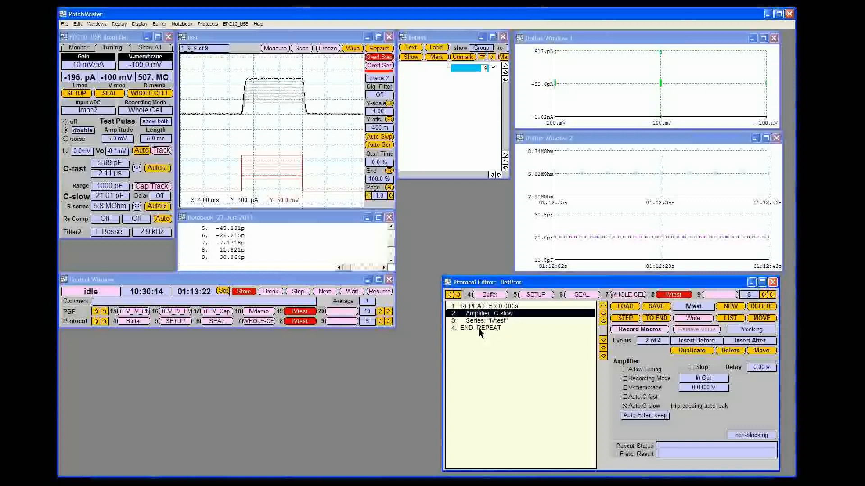
pyautogui.click(301, 320)
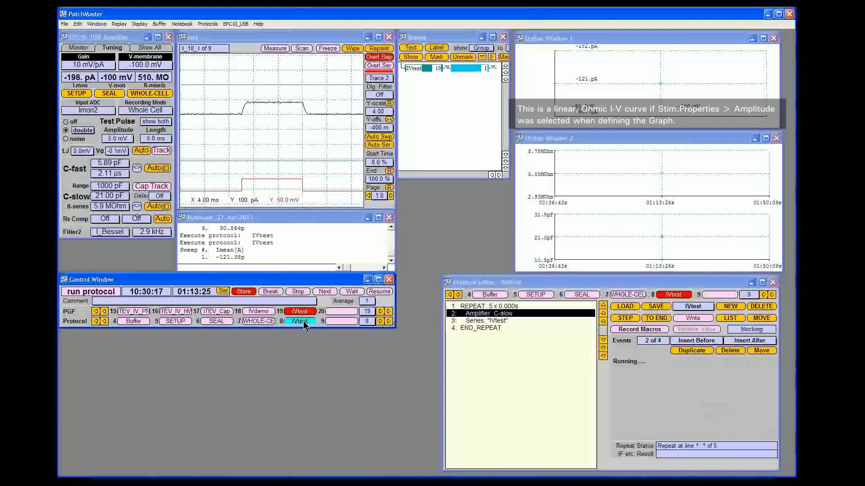